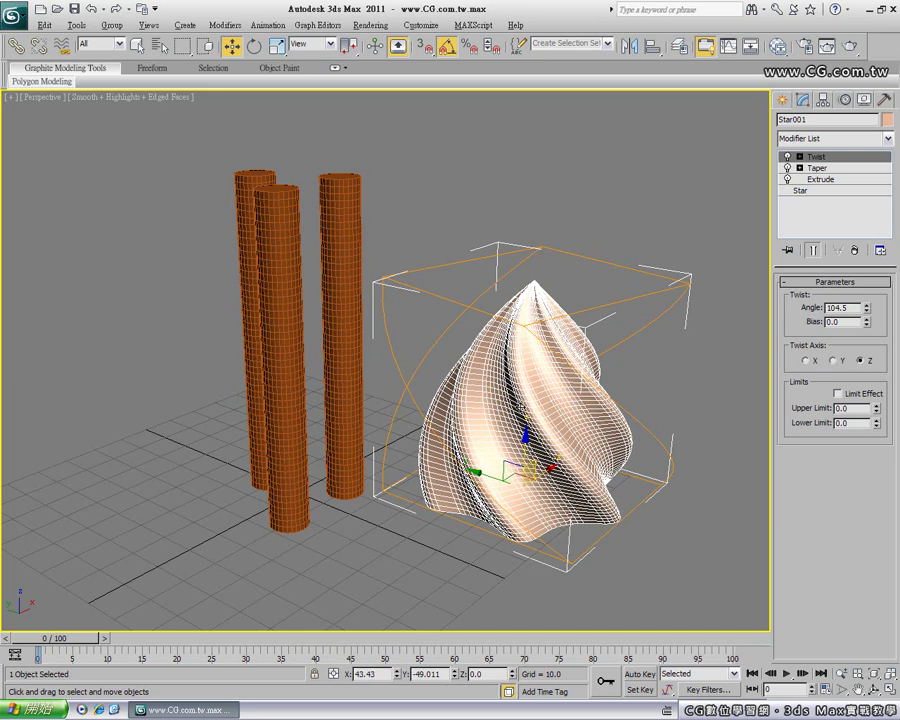
Step: Select the three cylinder columns (Circle001) in the Perspective viewport instead of the star
left_click(281, 320)
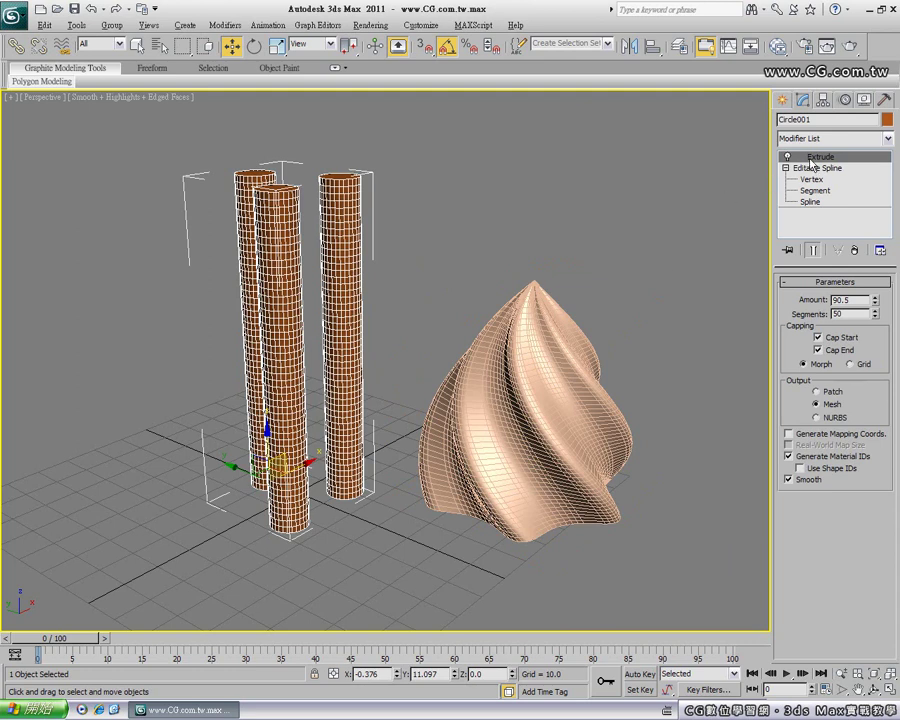
Step: Add a Twist modifier to Circle001 and raise its angle to 425° so the columns spiral
left_click(818, 139)
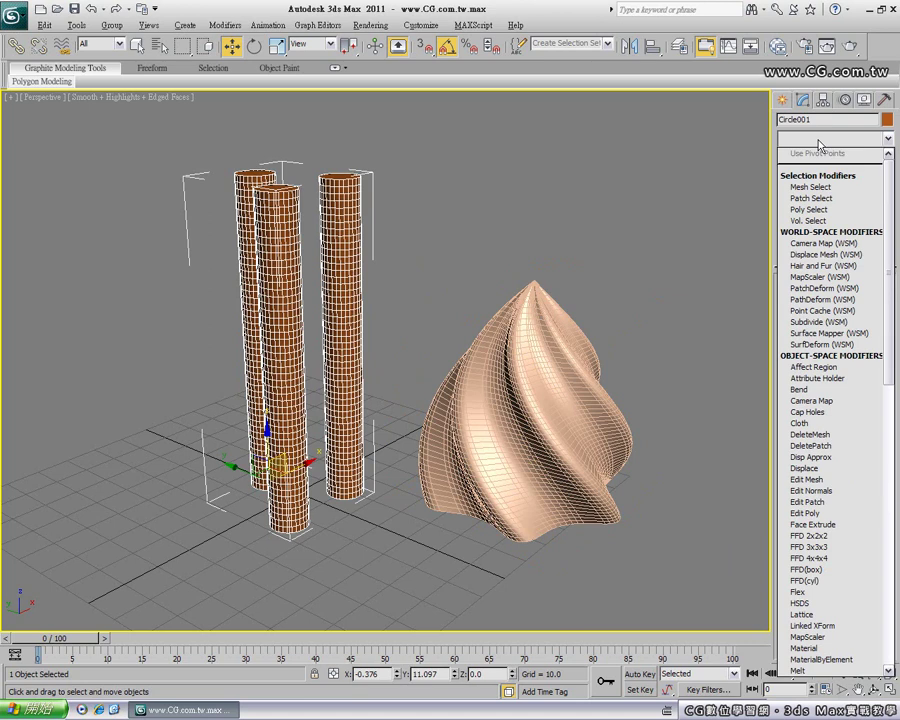
key("t")
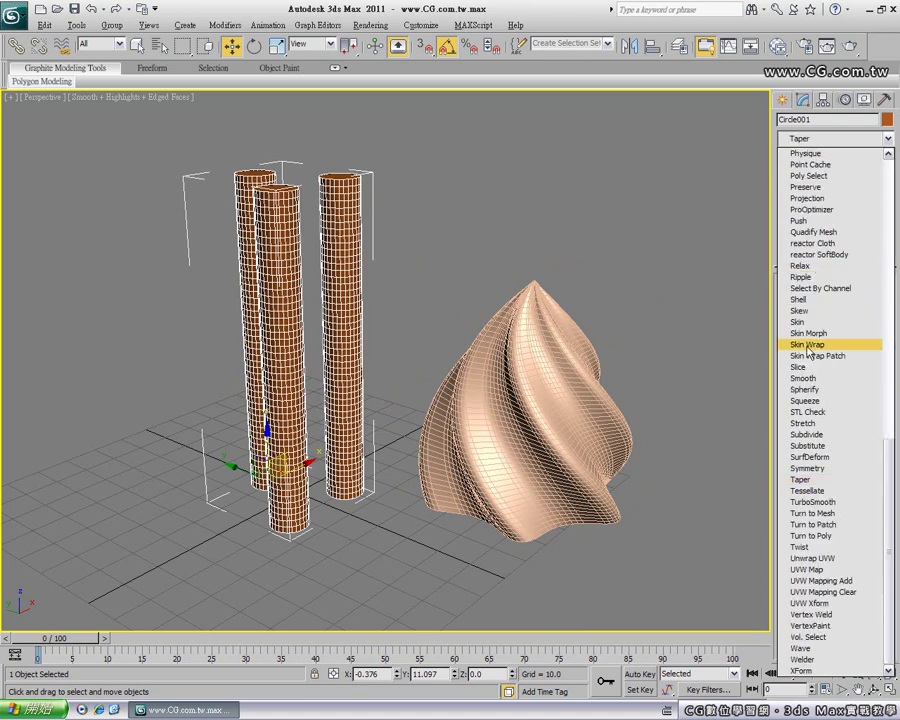
left_click(808, 548)
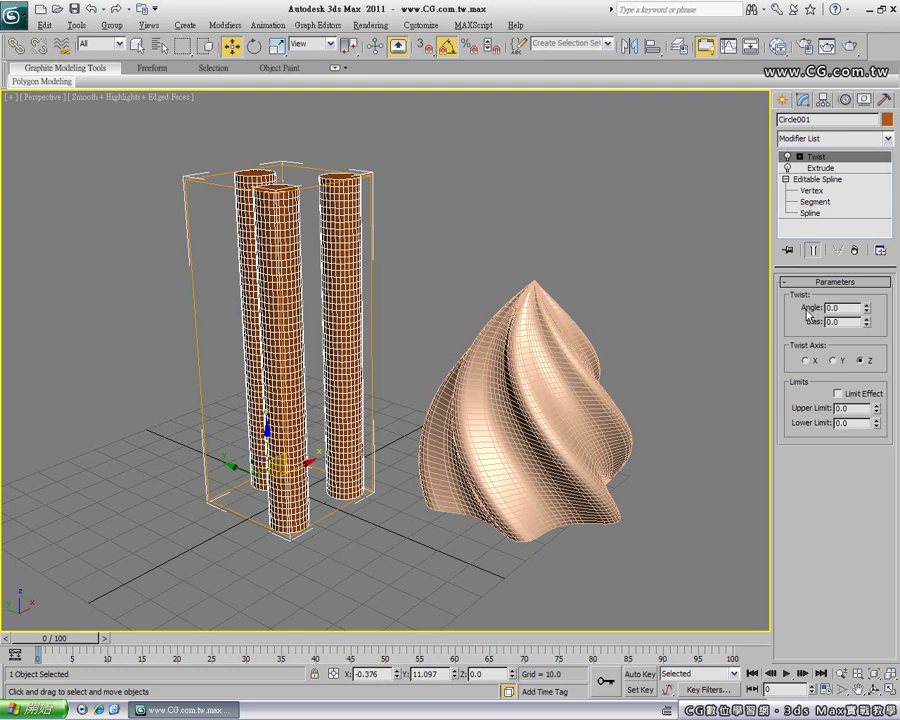
mouse_move(866, 308)
left_mouse_down()
mouse_move(846, 103)
mouse_move(856, 634)
mouse_move(846, 493)
mouse_move(846, 672)
mouse_move(846, 420)
left_mouse_up()
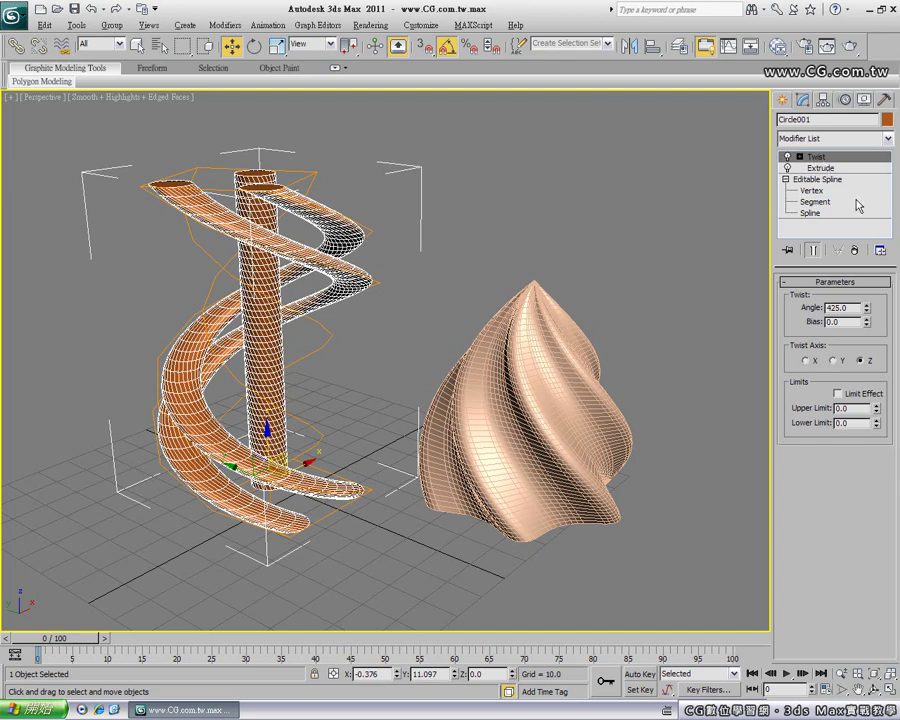
Step: Delete the Twist modifier, hide the star object, then test Unhide All
left_click(856, 252)
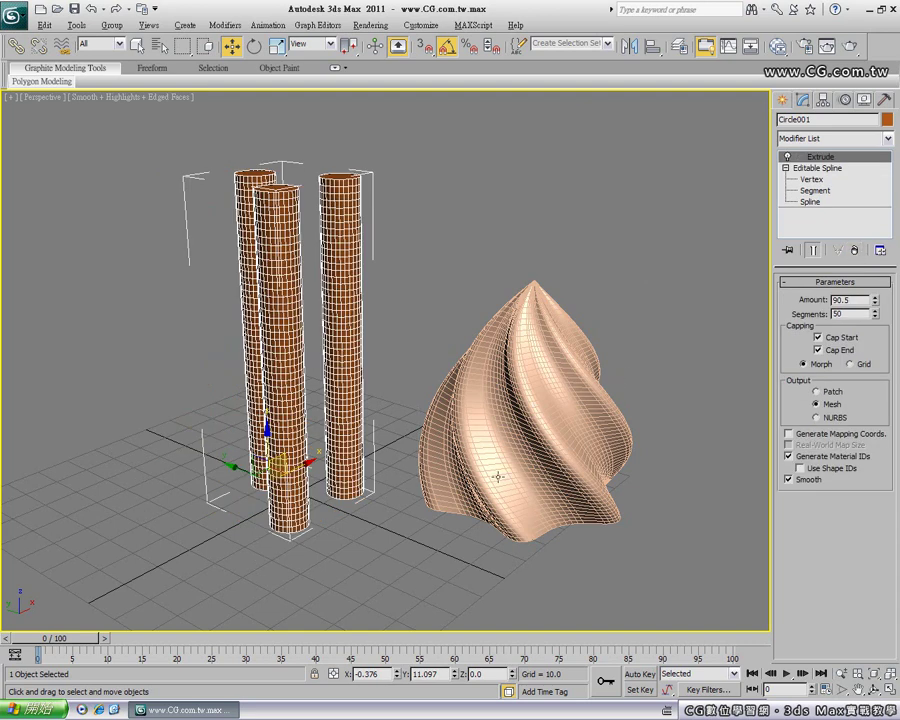
left_click(511, 437)
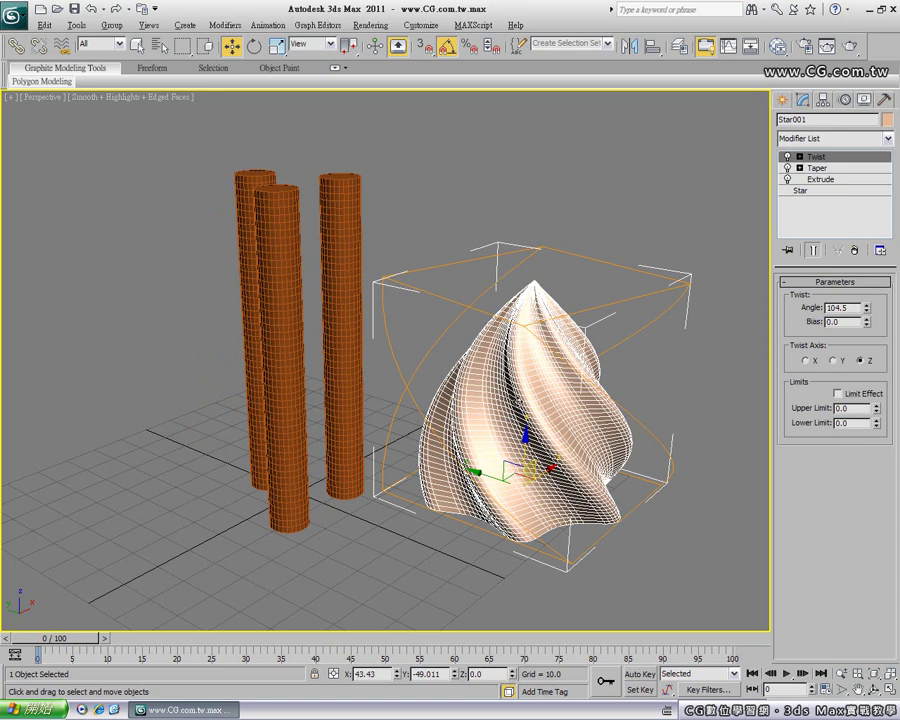
right_click(536, 400)
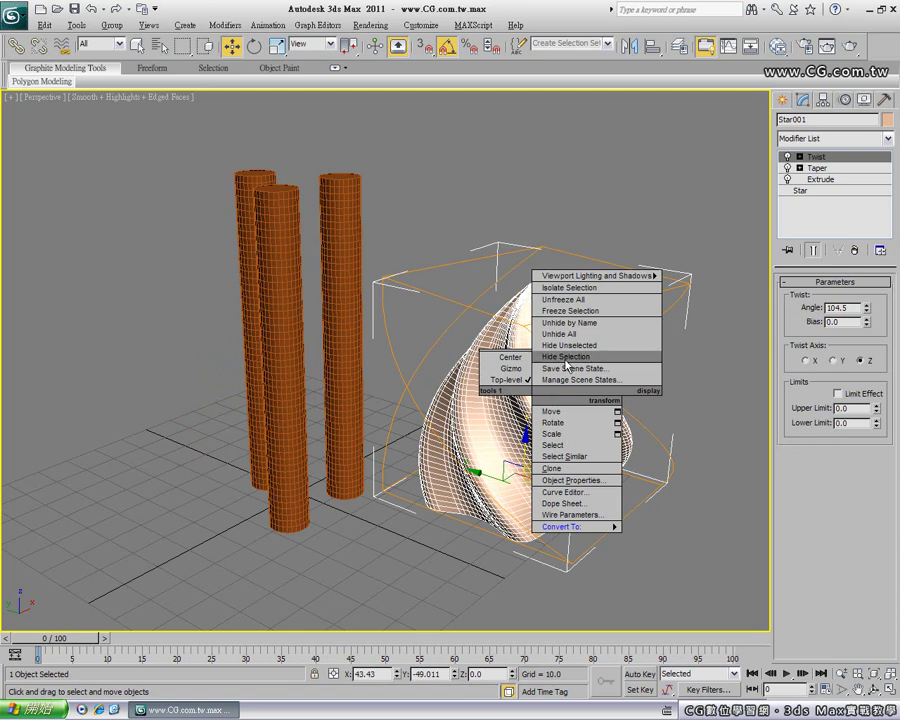
left_click(598, 358)
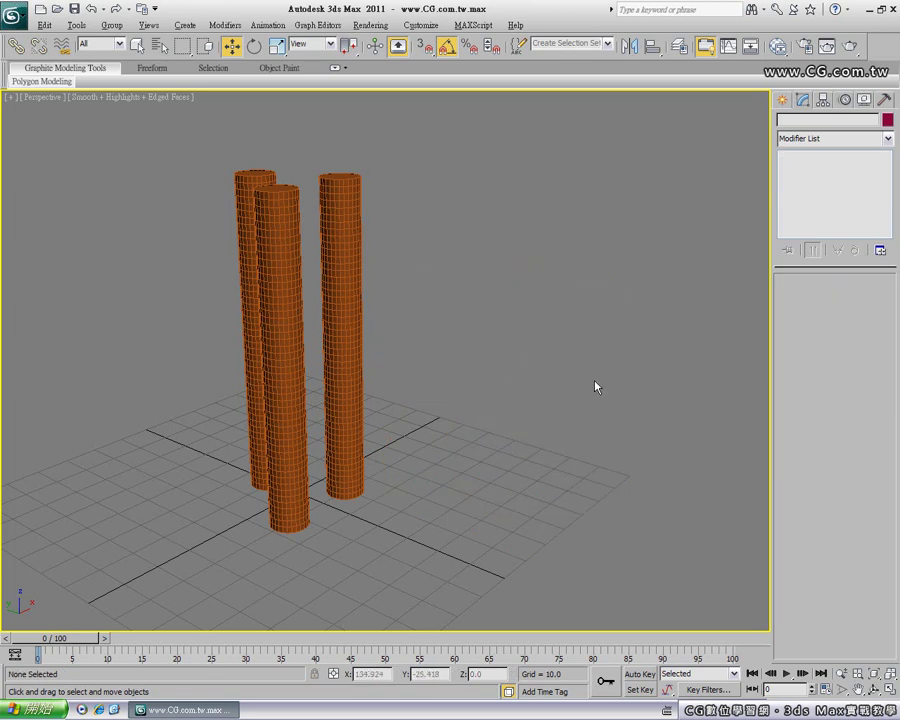
right_click(595, 386)
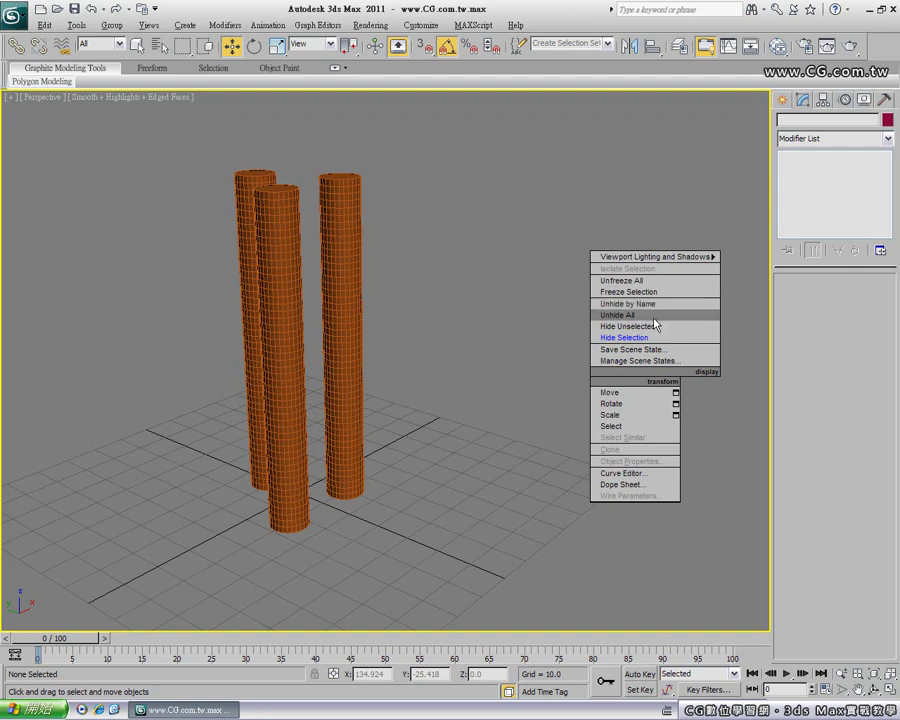
left_click(665, 316)
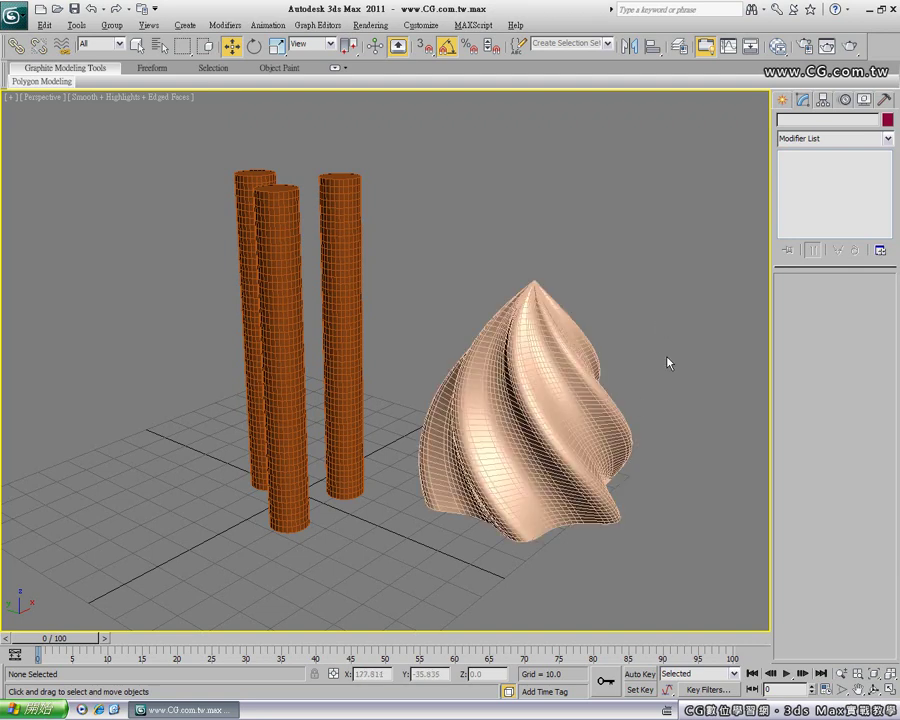
Step: Hide the twisted star object again and select the cylinder columns
left_click(558, 363)
right_click(558, 364)
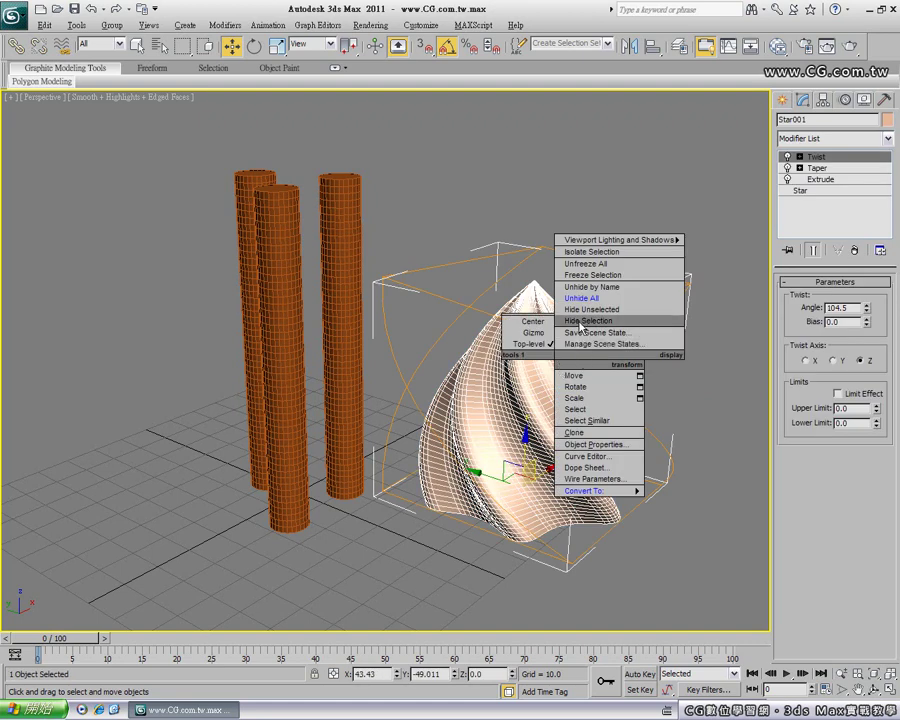
left_click(580, 322)
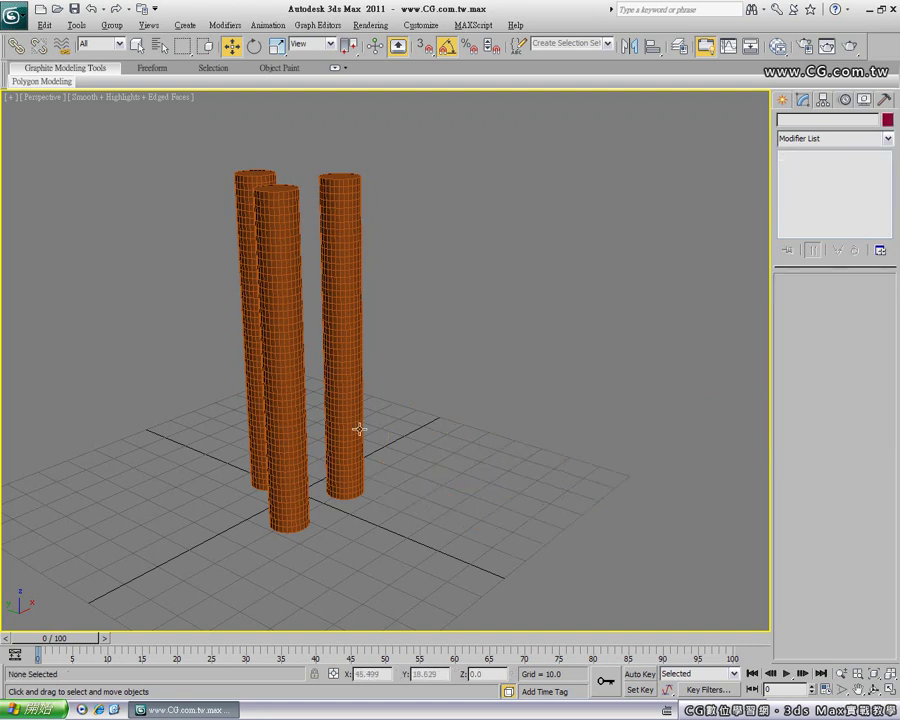
left_click(283, 483)
Step: Disable the Extrude modifier so only the three flat circle outlines remain
mouse_move(263, 516)
middle_mouse_down("alt")
mouse_move(341, 519)
mouse_move(281, 530)
middle_mouse_up("alt")
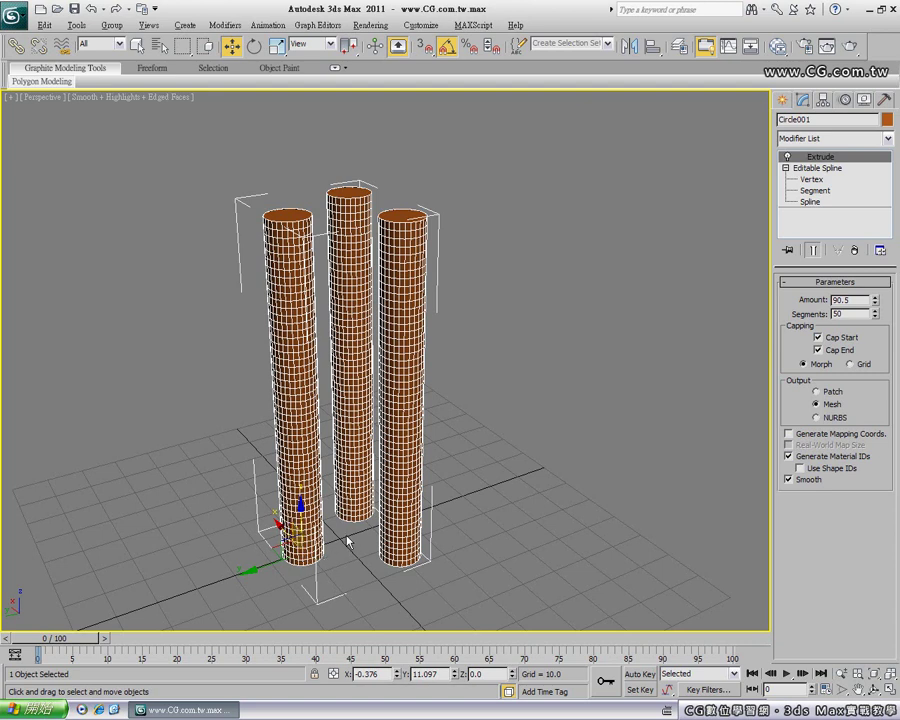
left_click(787, 156)
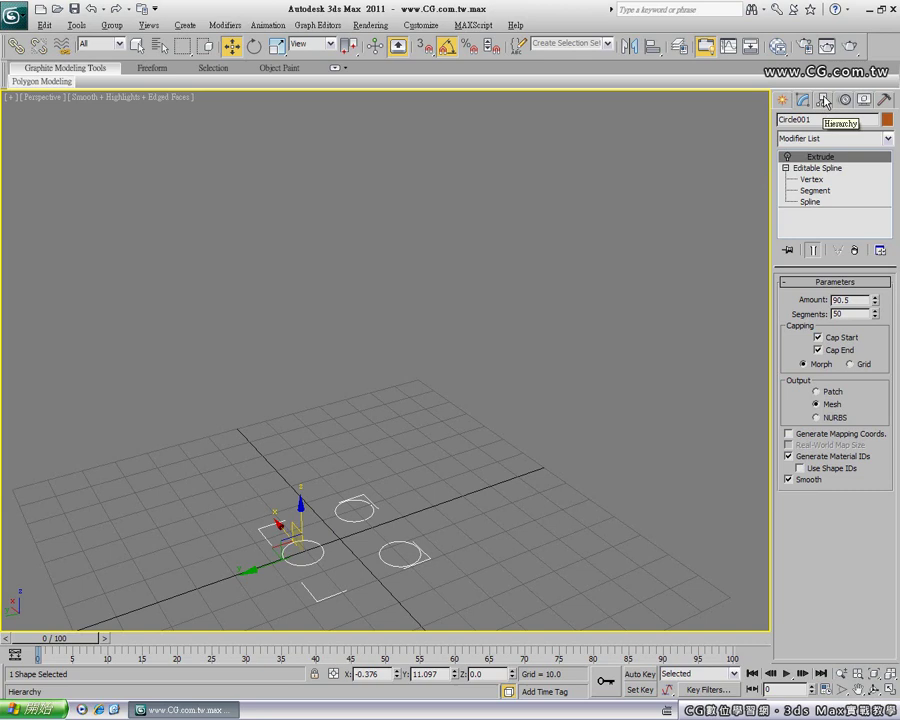
Step: With Affect Pivot Only on, move Circle001's pivot to one circle's centre
left_click(825, 101)
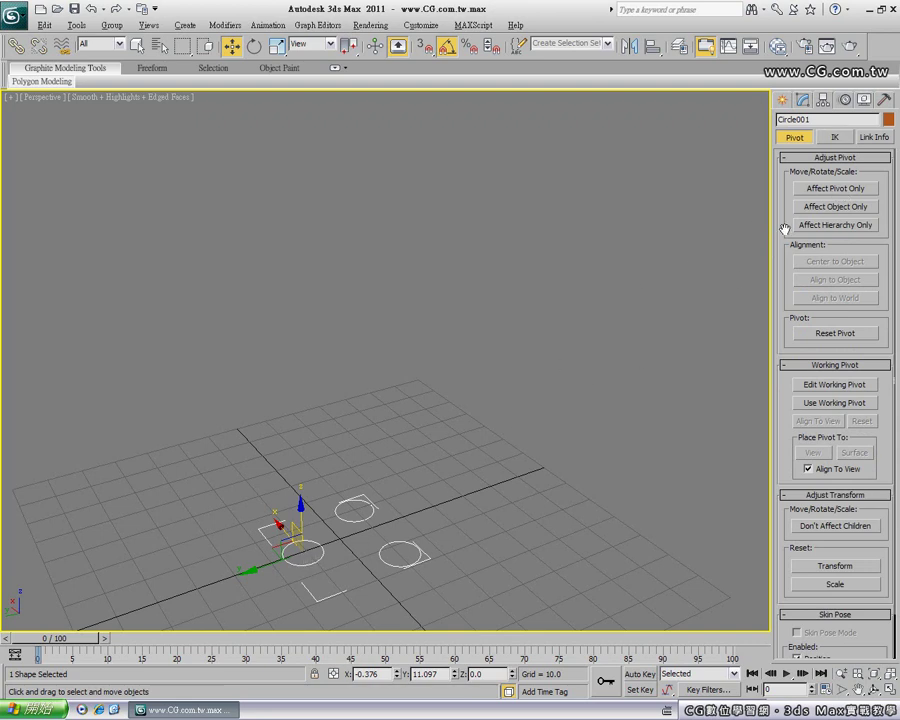
left_click(811, 192)
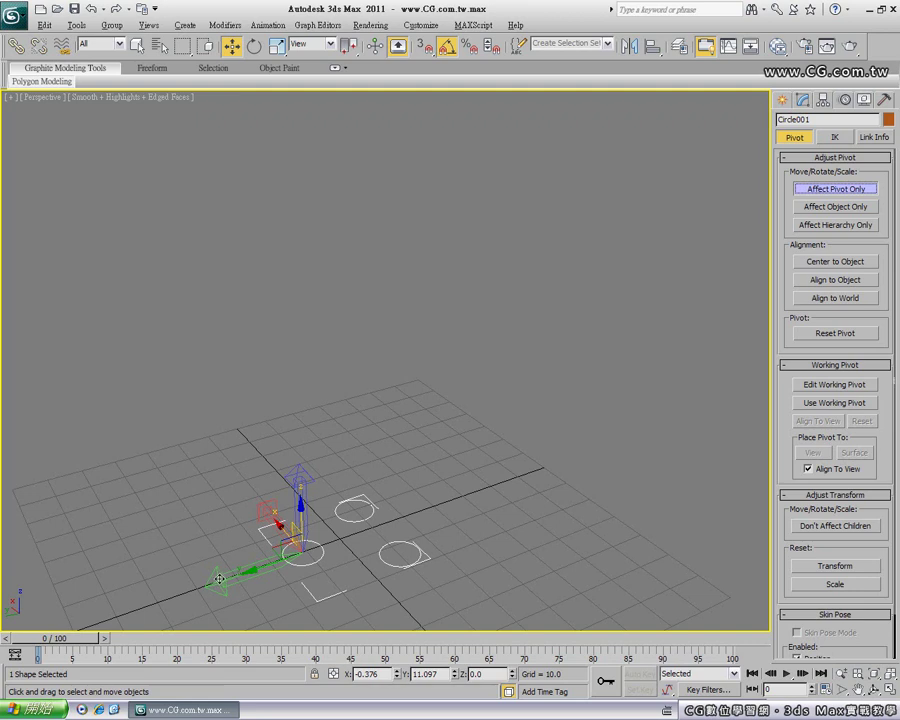
left_click_drag(219, 581, 299, 563)
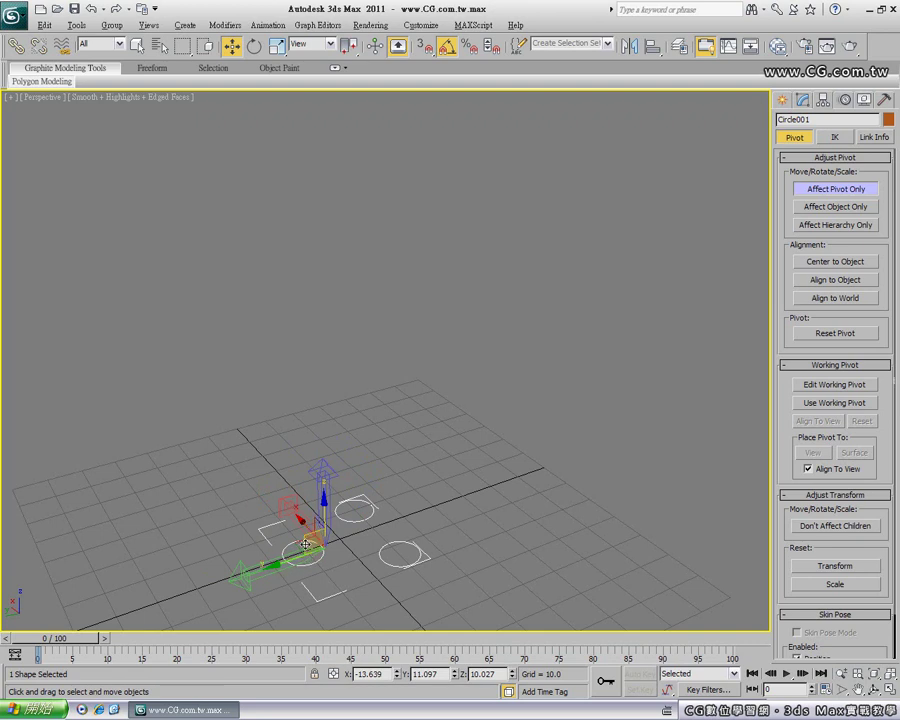
mouse_move(390, 530)
middle_mouse_down("alt")
mouse_move(320, 527)
mouse_move(268, 500)
mouse_move(257, 464)
mouse_move(267, 428)
mouse_move(284, 537)
mouse_move(337, 569)
mouse_move(474, 518)
mouse_move(313, 530)
mouse_move(305, 542)
mouse_move(300, 520)
middle_mouse_up("alt")
mouse_move(232, 448)
left_mouse_down()
mouse_move(266, 446)
mouse_move(232, 436)
mouse_move(266, 442)
mouse_move(257, 466)
left_mouse_up()
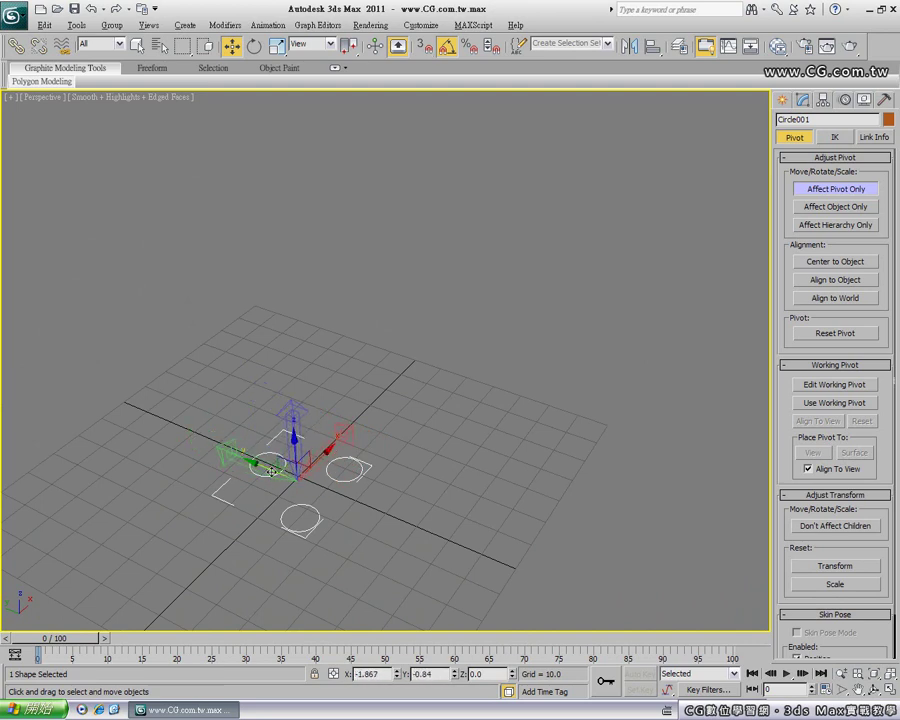
mouse_move(318, 458)
left_mouse_down()
mouse_move(258, 464)
mouse_move(366, 467)
left_mouse_up()
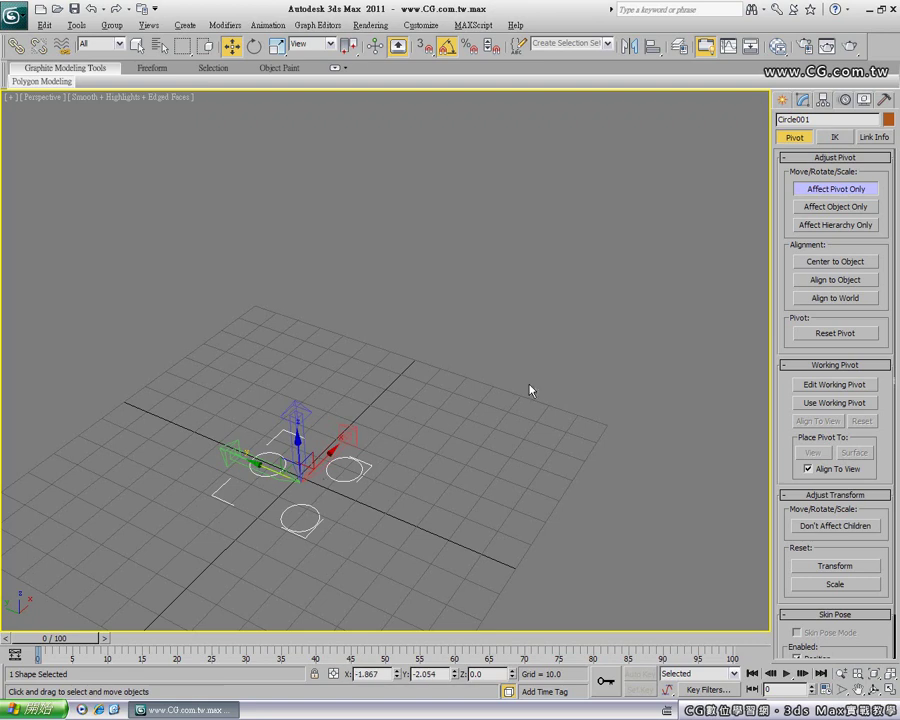
Step: Move the circle shapes back near the grid centre, readjusting the pivot once more
left_click(823, 193)
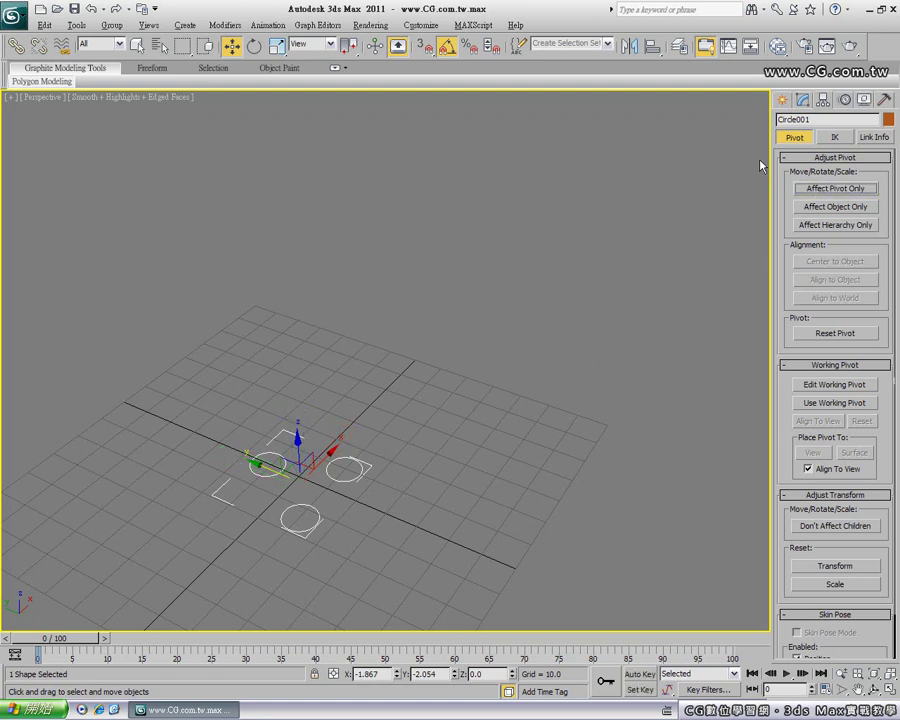
mouse_move(325, 453)
left_mouse_down()
mouse_move(361, 412)
mouse_move(279, 371)
left_mouse_up()
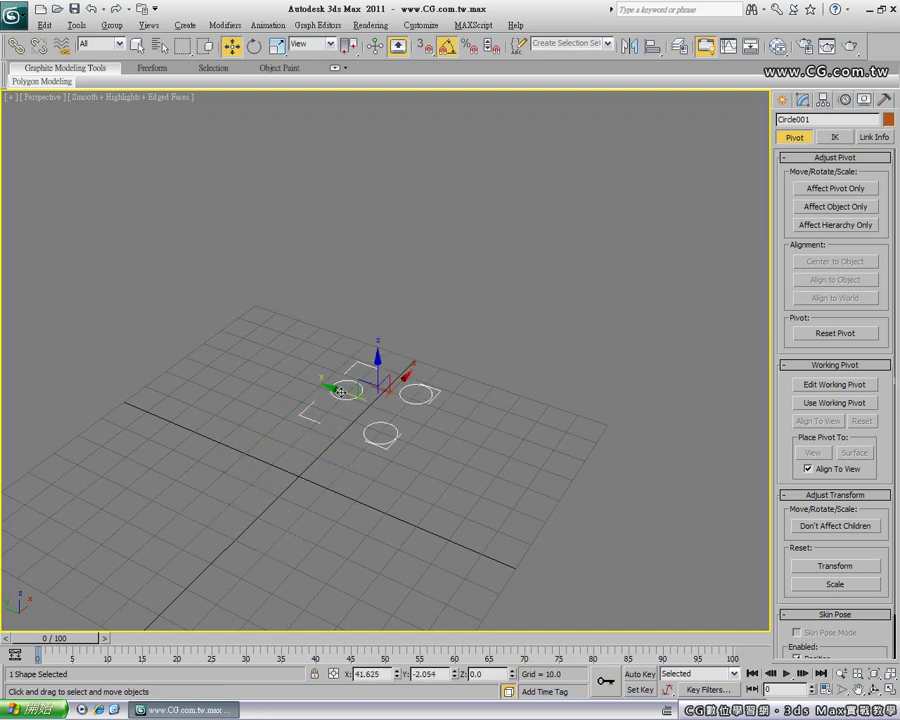
left_click_drag(279, 371, 206, 431)
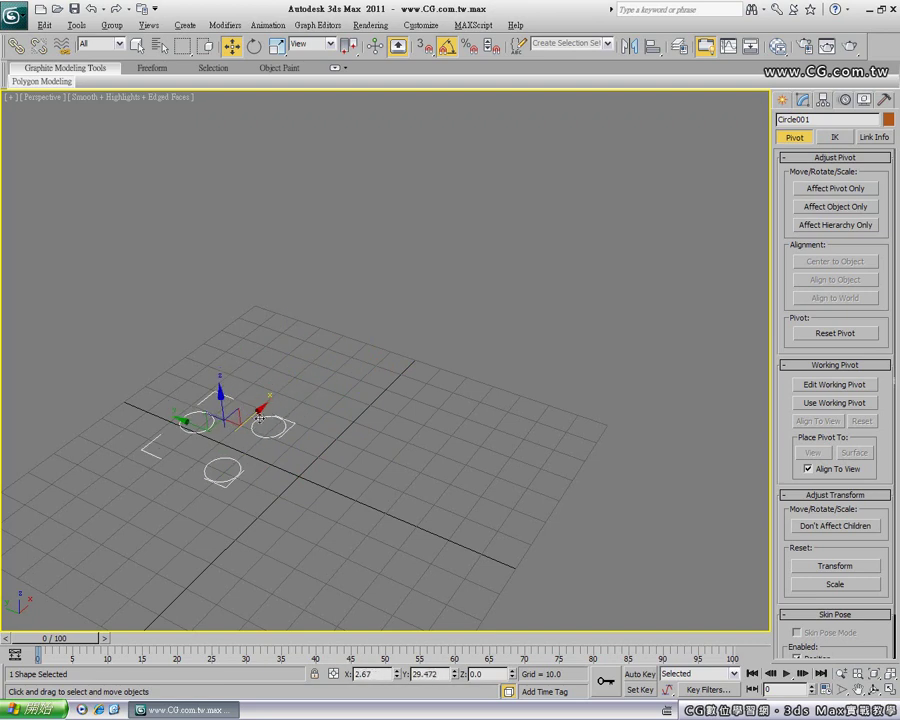
left_click(830, 191)
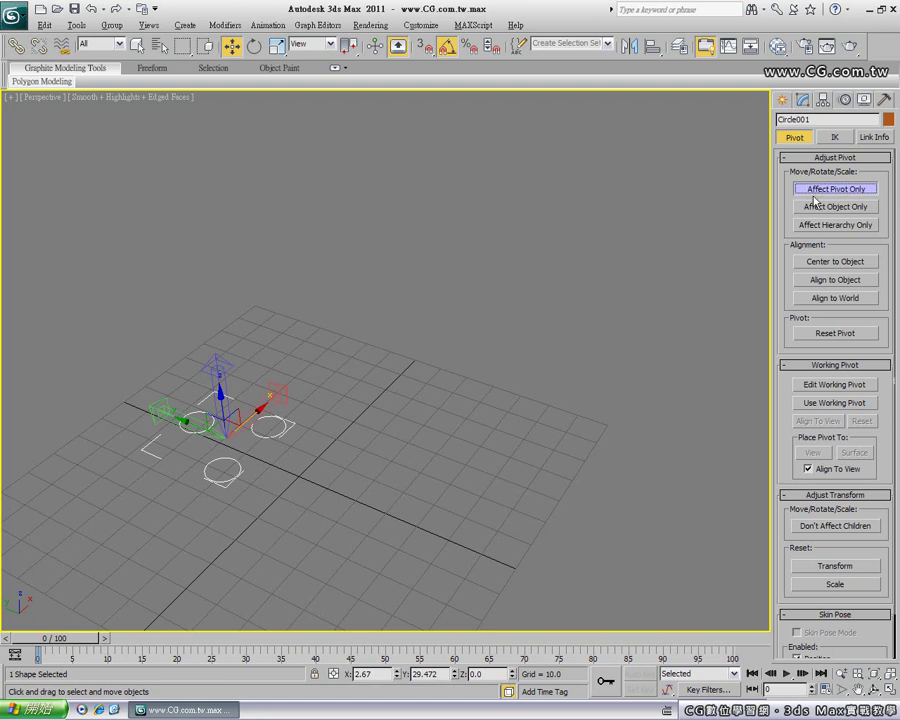
mouse_move(237, 422)
left_mouse_down()
mouse_move(300, 371)
mouse_move(263, 437)
mouse_move(278, 427)
left_mouse_up()
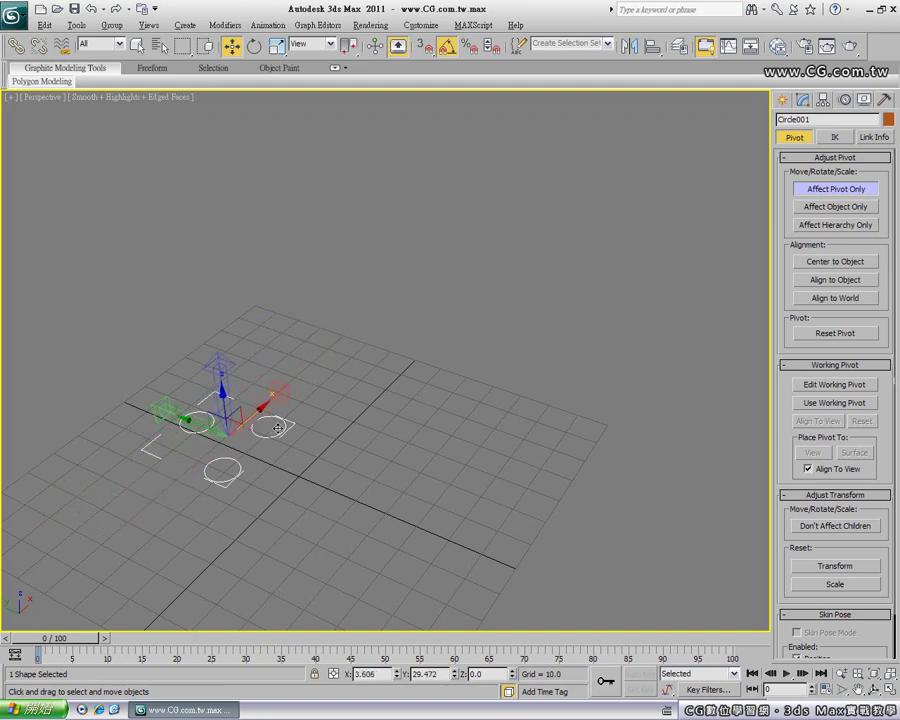
left_click(836, 190)
mouse_move(236, 427)
left_mouse_down()
mouse_move(242, 464)
mouse_move(284, 462)
left_mouse_up()
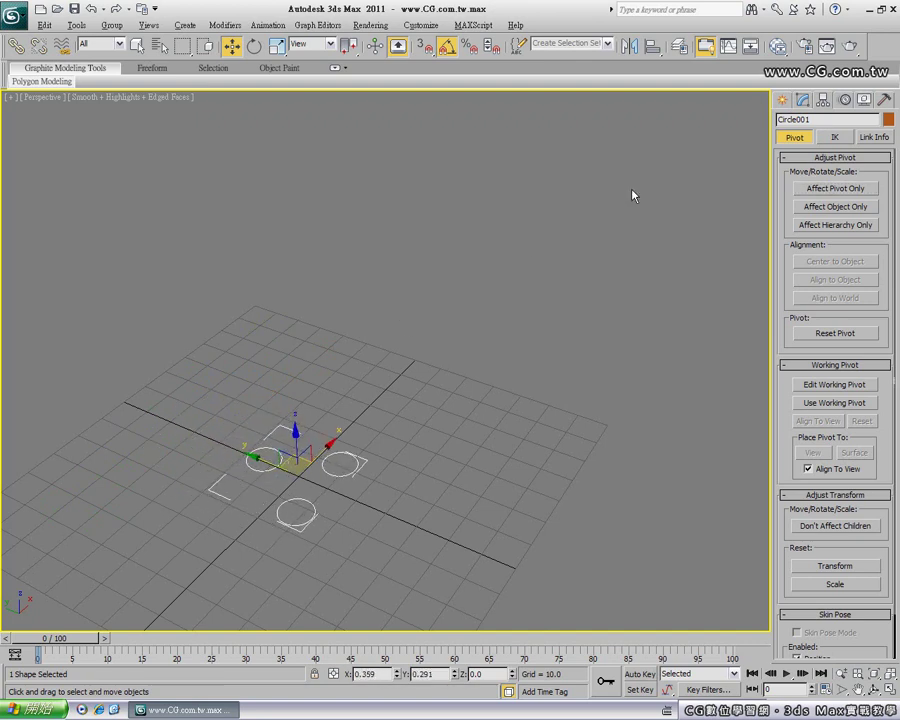
left_click(802, 101)
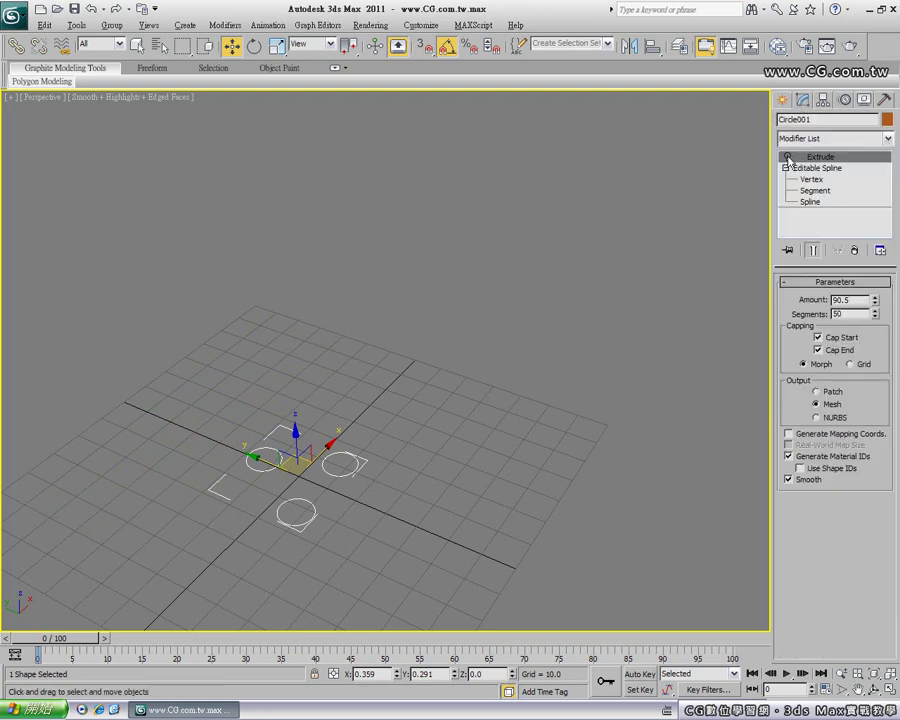
Step: Turn the Extrude modifier back on to restore the three columns
left_click(787, 157)
middle_click_drag(205, 312, 265, 303, "alt")
middle_click_drag(316, 452, 370, 447, "alt")
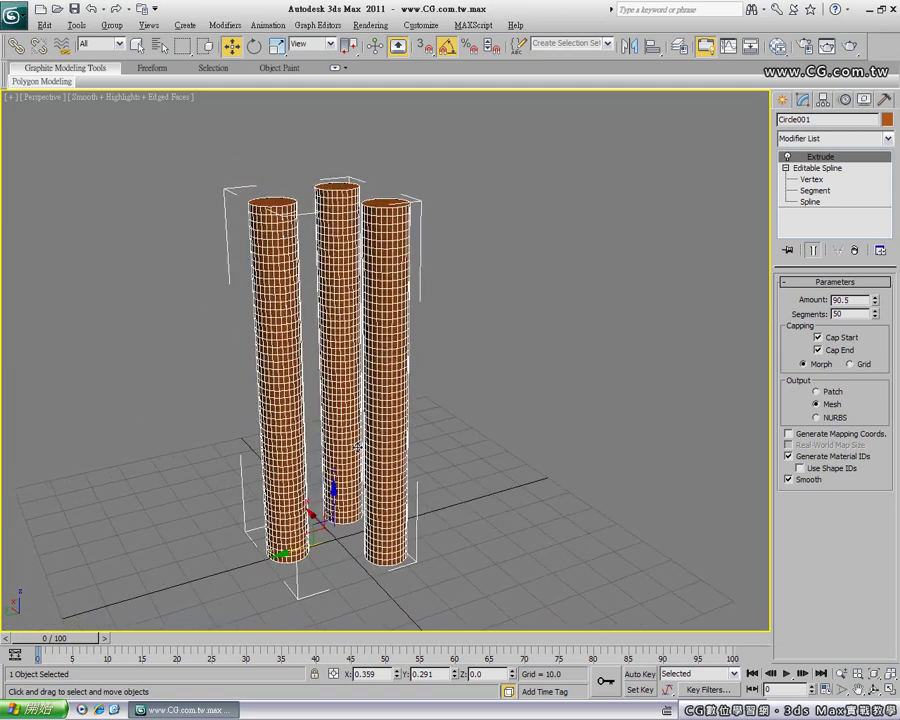
Step: Add a Twist modifier at -218° on Z to braid the columns together
left_click(872, 139)
scroll(874, 142, "down", 10)
scroll(810, 470, "down", 9)
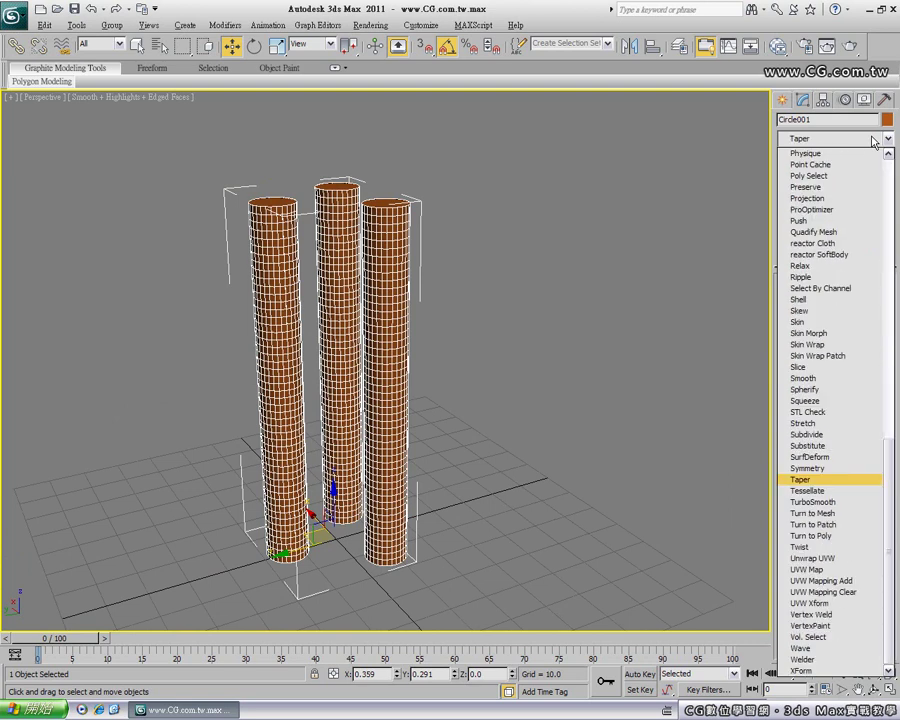
left_click(812, 547)
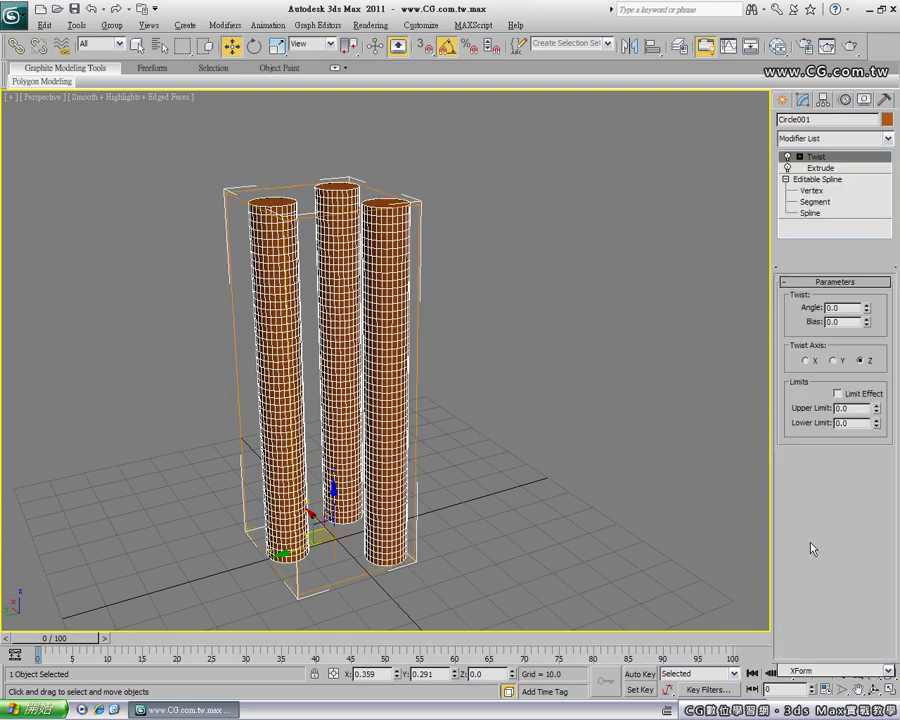
mouse_move(866, 308)
left_mouse_down()
mouse_move(866, 200)
mouse_move(858, 614)
left_mouse_up()
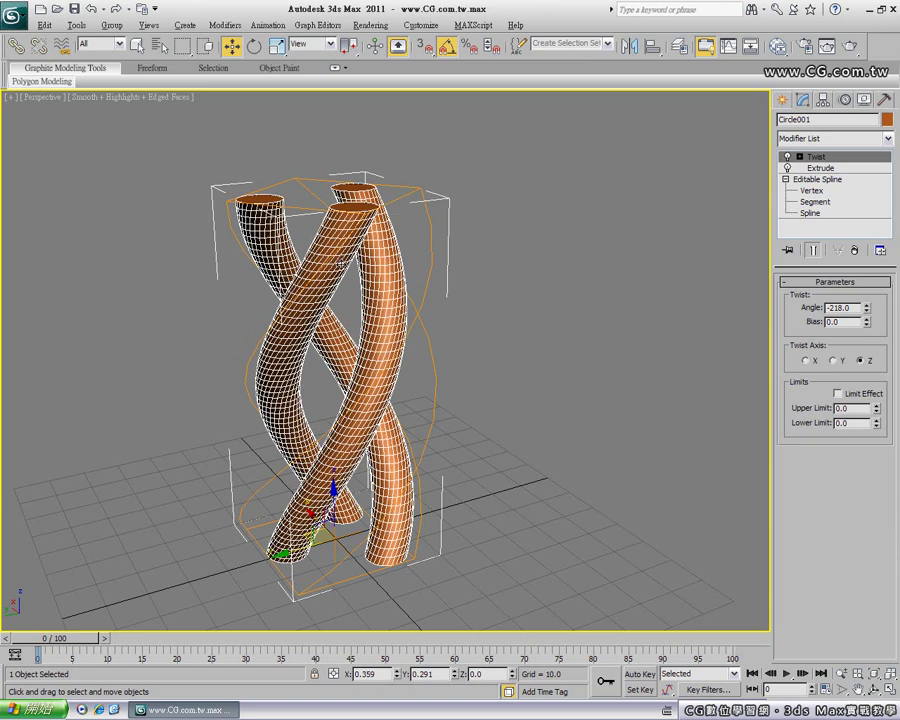
Step: At Spline sub-object level, move the lower-left and right circles toward the centre
left_click(811, 180)
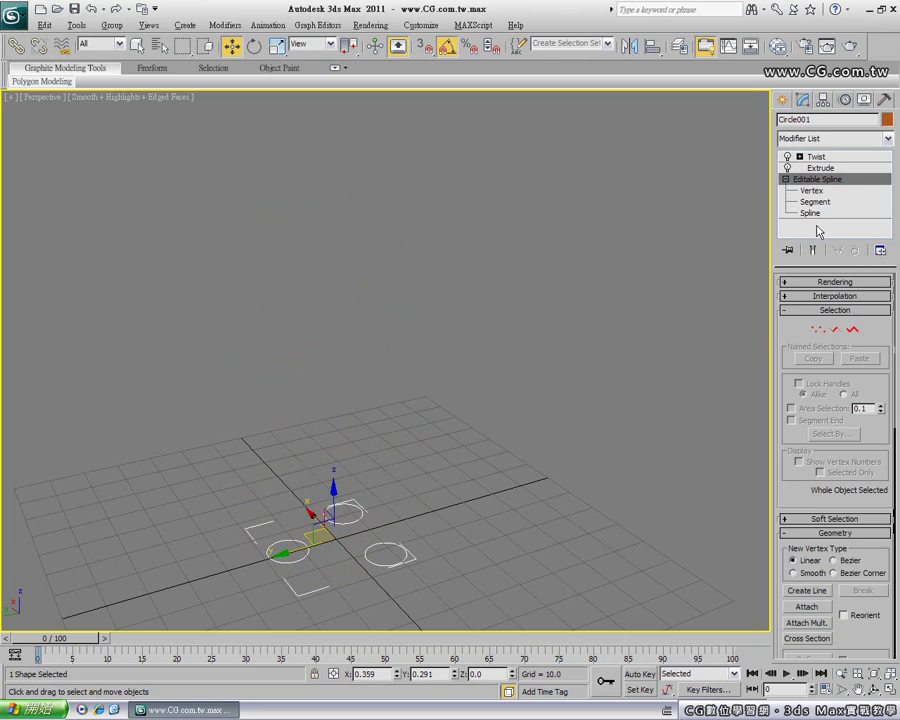
left_click(812, 213)
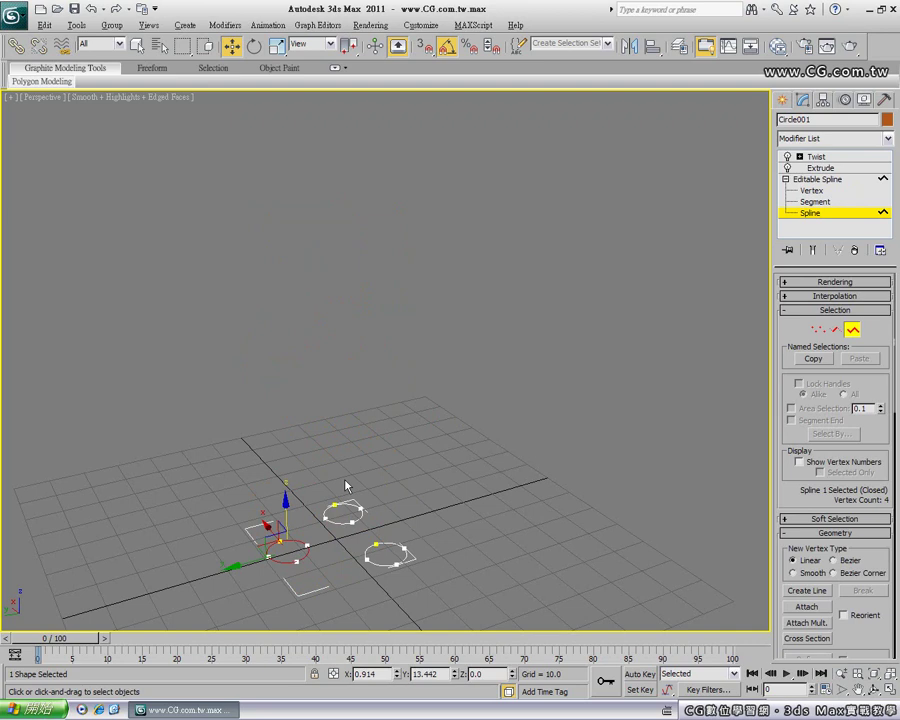
left_click(333, 516)
left_click(304, 556)
mouse_move(257, 573)
left_mouse_down()
mouse_move(340, 515)
mouse_move(318, 518)
left_mouse_up()
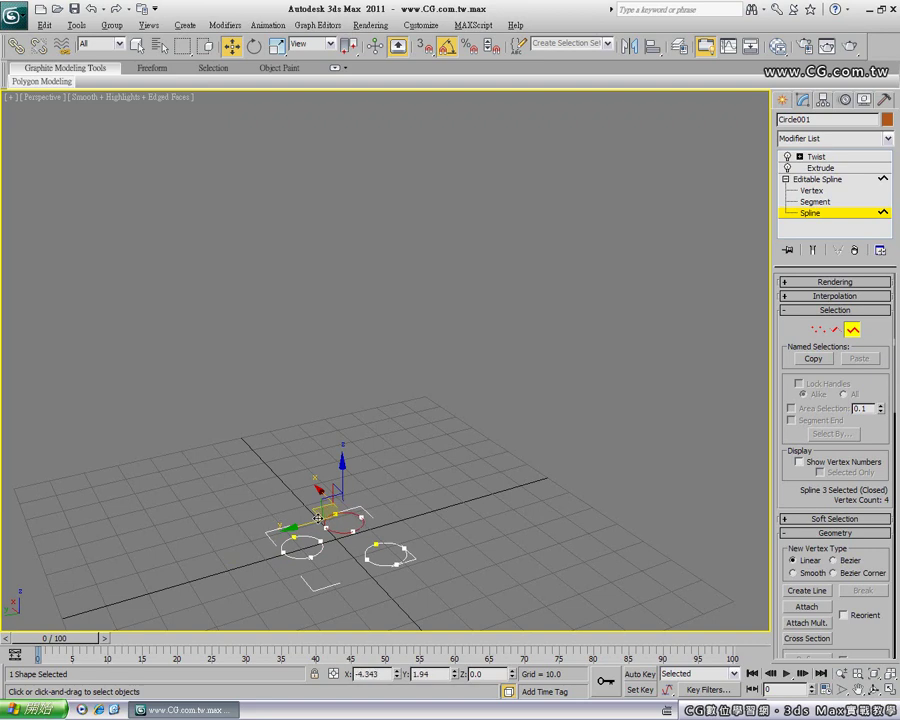
left_click(368, 552)
mouse_move(395, 561)
left_mouse_down()
mouse_move(348, 545)
mouse_move(327, 561)
left_mouse_up()
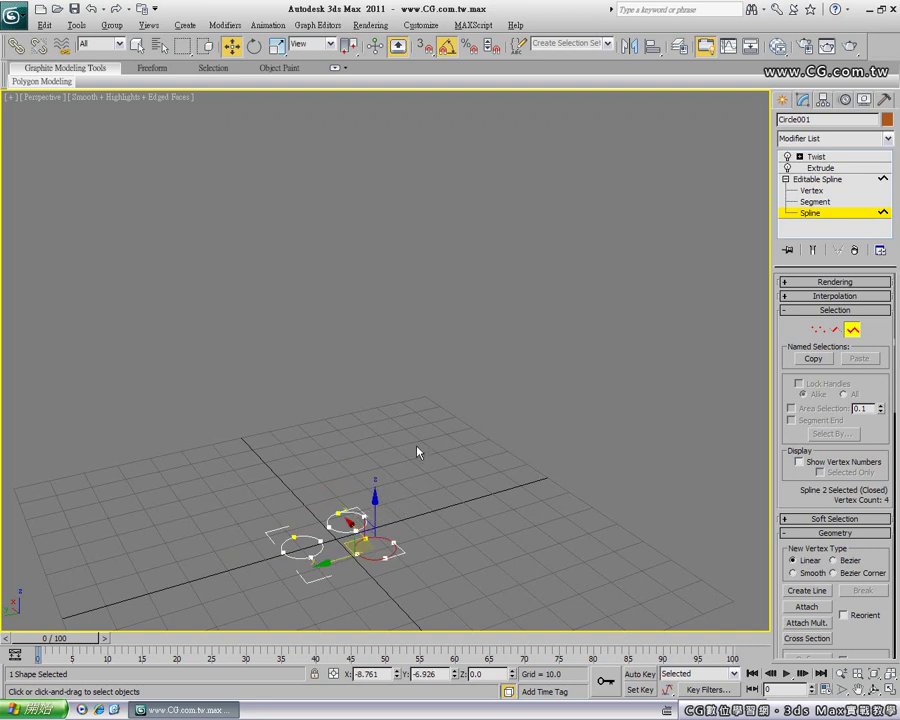
Step: In Top view, fine-tune the top, left and right circles into an even triangle
key("t")
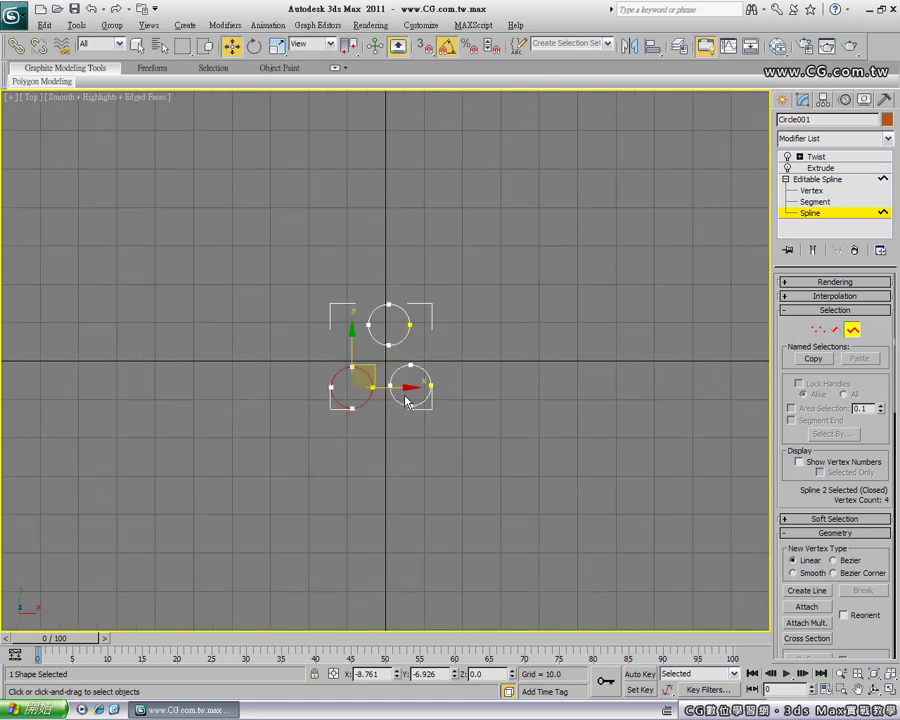
scroll(402, 400, "up", 4)
left_click_drag(415, 252, 409, 267)
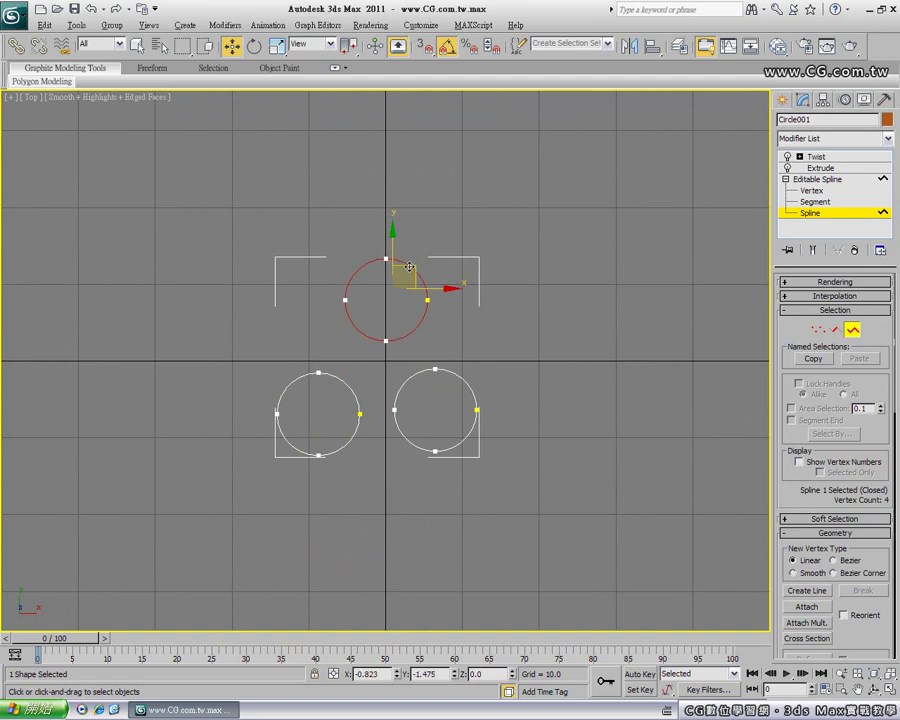
left_click_drag(409, 267, 405, 264)
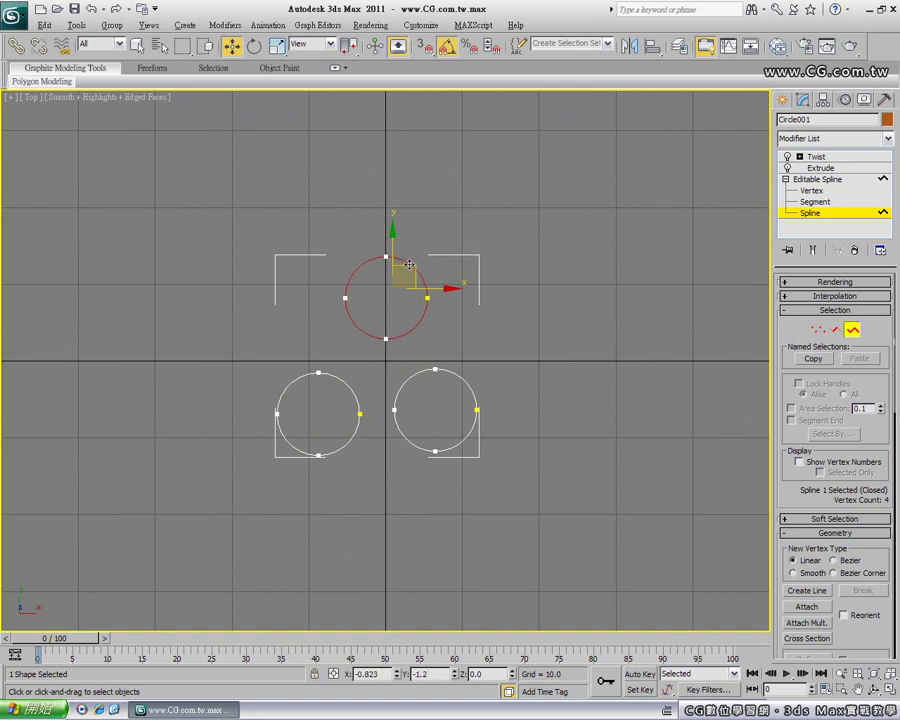
left_click_drag(348, 388, 355, 386)
left_click_drag(410, 378, 420, 373)
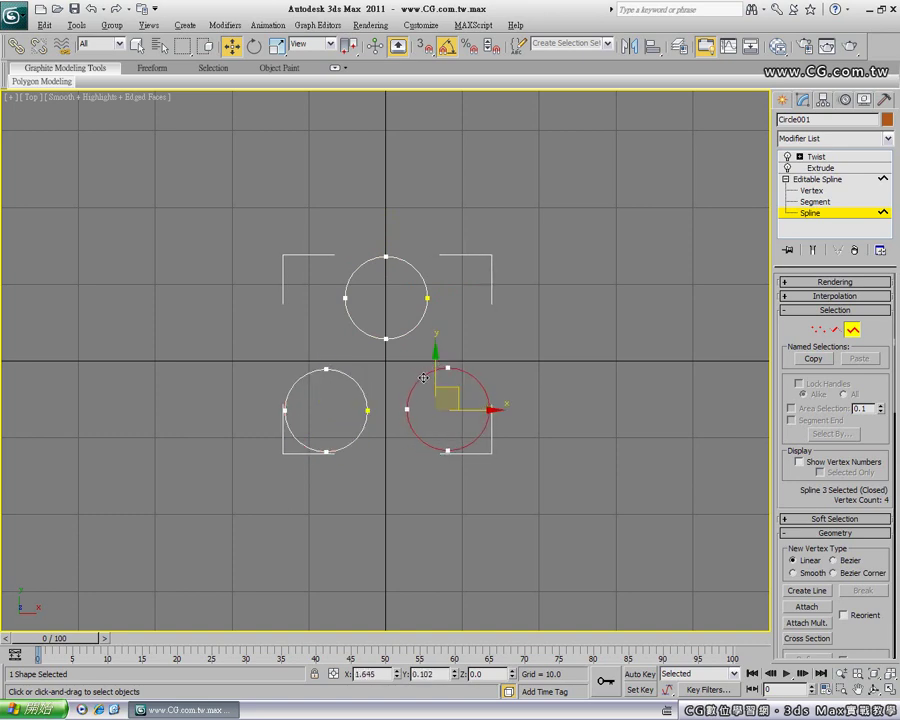
left_click_drag(354, 377, 356, 374)
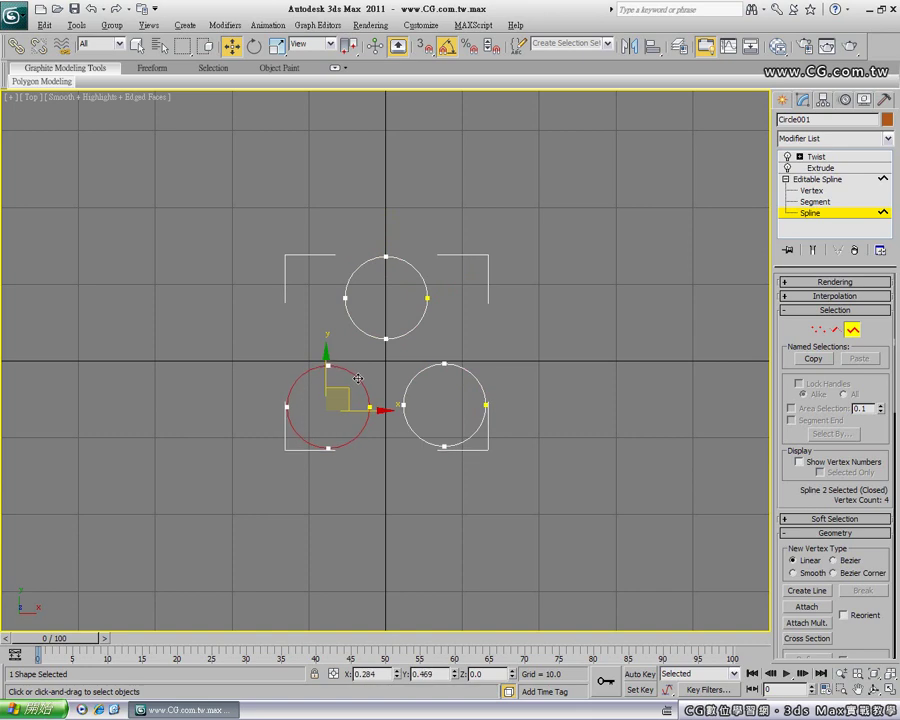
left_click_drag(417, 265, 409, 269)
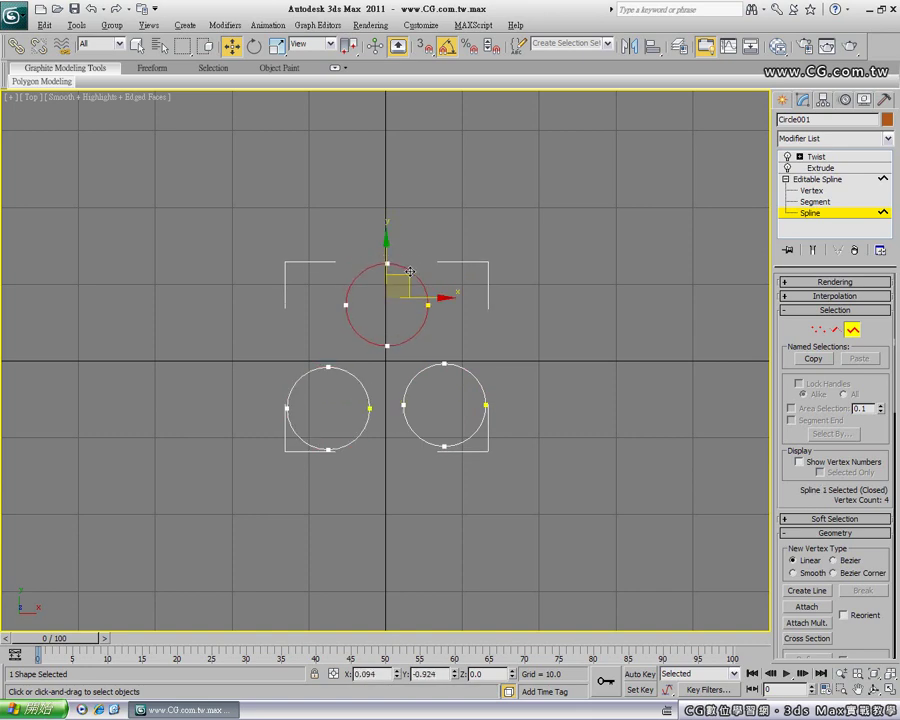
Step: Exit sub-object mode and return to an angled Perspective view
left_click(502, 251)
left_click(852, 332)
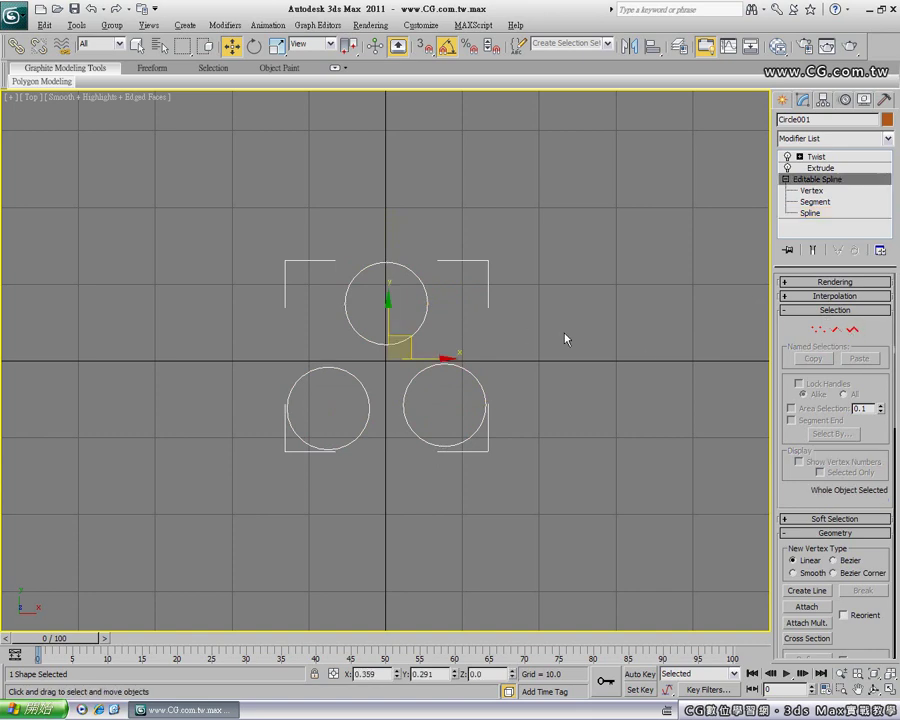
key("p")
mouse_move(287, 519)
middle_mouse_down("alt")
mouse_move(333, 405)
mouse_move(337, 425)
mouse_move(362, 430)
middle_mouse_up("alt")
Step: Show the full twisted braid result by selecting Extrude then Twist in the stack
scroll(364, 424, "down", 3)
scroll(366, 420, "down", 2)
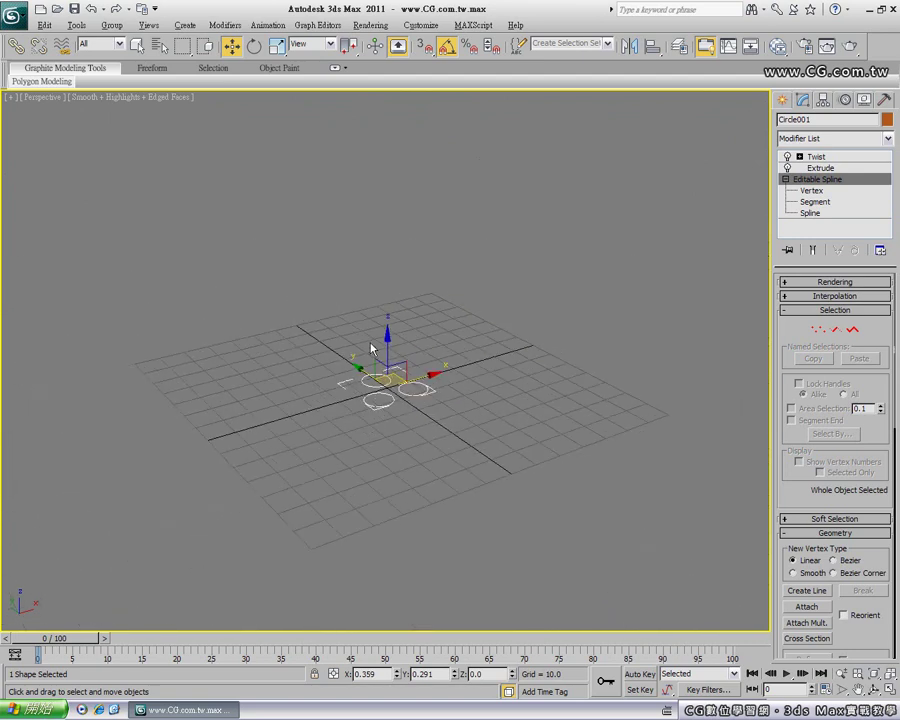
left_click(820, 167)
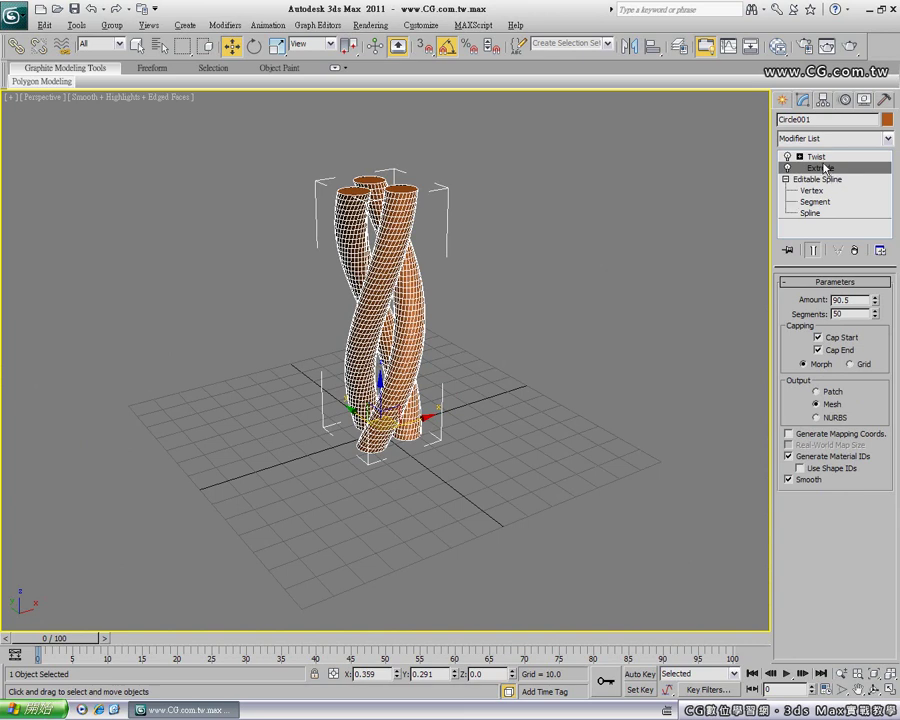
left_click(818, 157)
Step: Move the braided column left to X -85.837
middle_click_drag(230, 348, 300, 351, "alt")
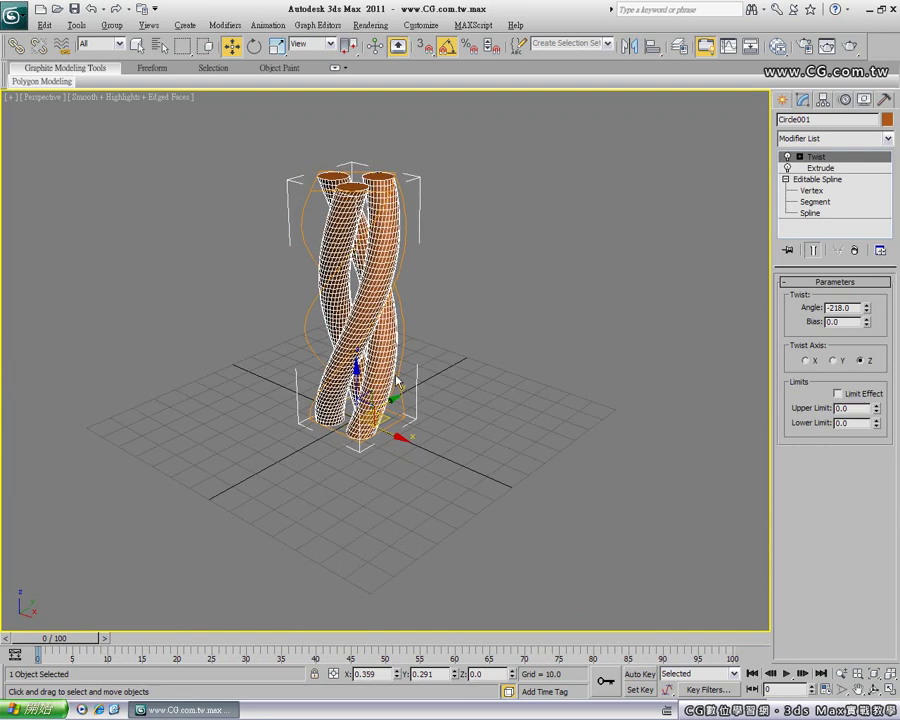
mouse_move(397, 437)
left_mouse_down()
mouse_move(350, 366)
mouse_move(238, 360)
mouse_move(245, 368)
left_mouse_up()
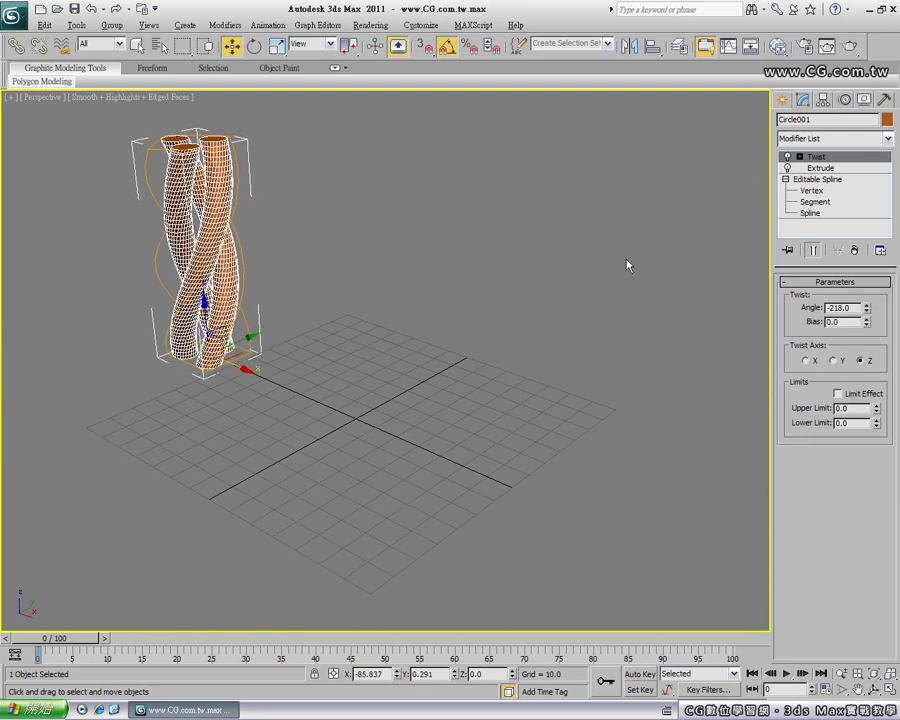
left_click(782, 100)
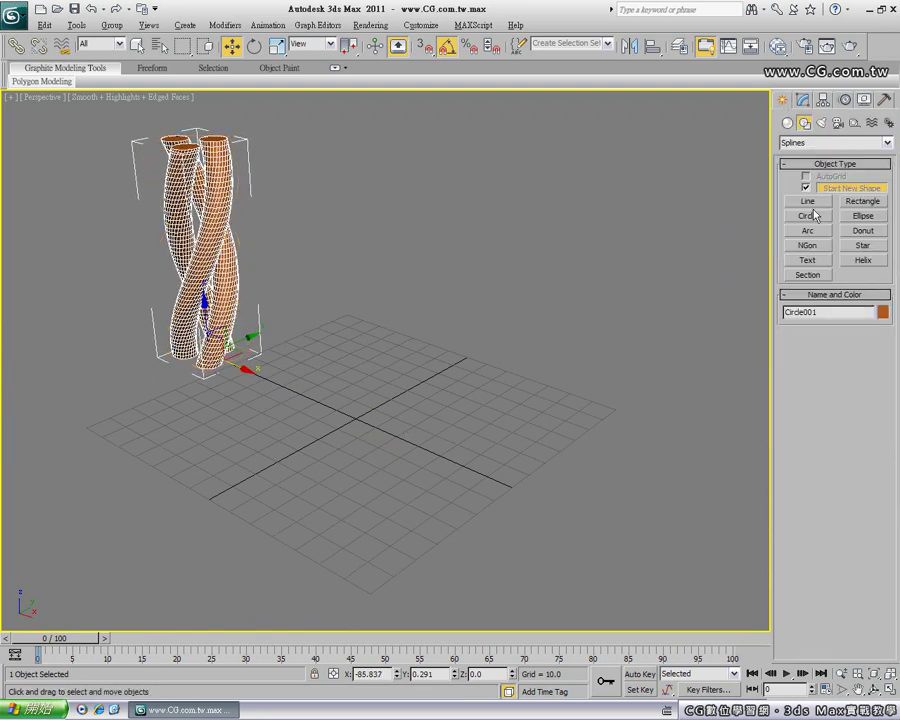
Step: Create a pink teapot at the grid origin with radius 35 and 10 segments
left_click(788, 123)
left_click(822, 249)
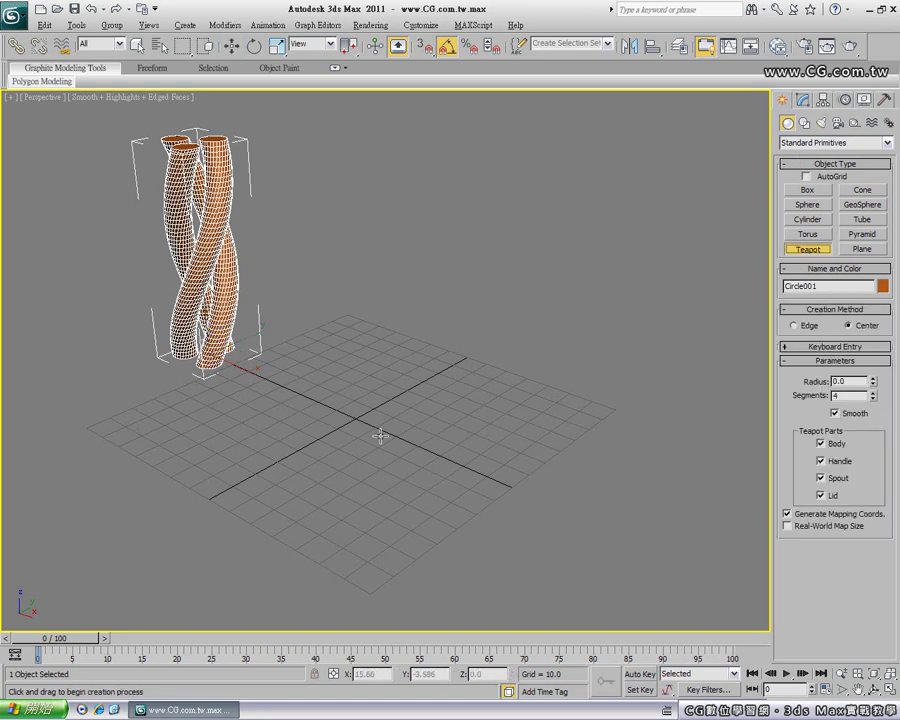
left_click_drag(354, 416, 424, 378)
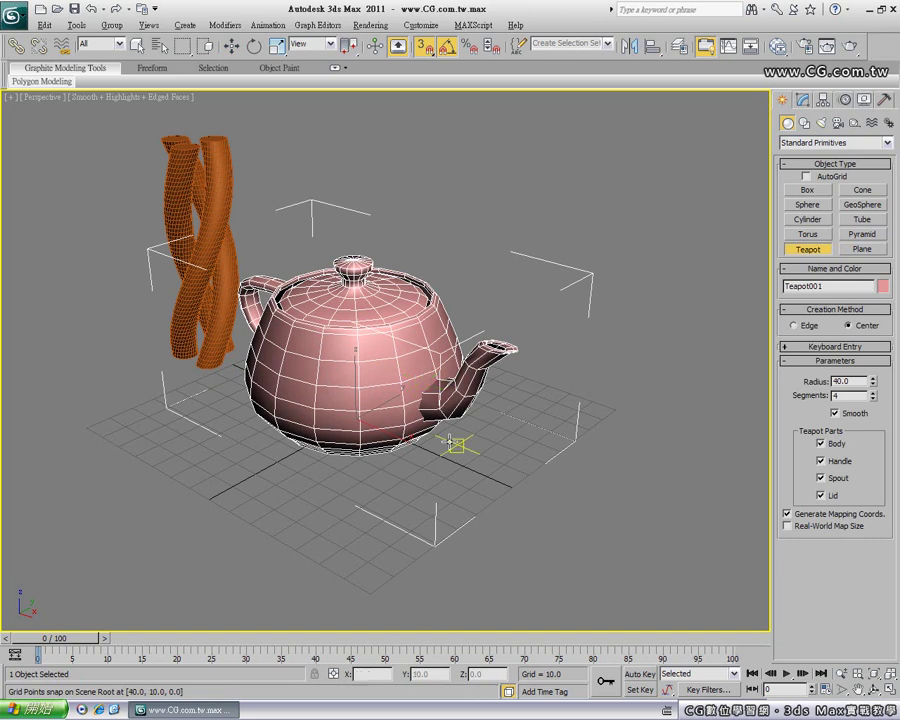
key("s")
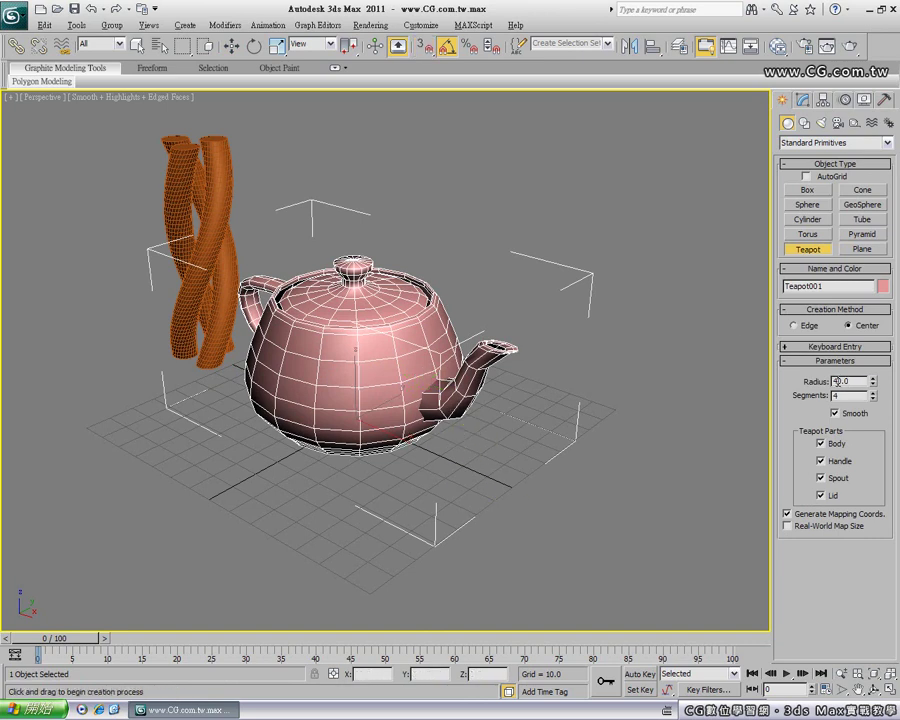
type("30")
type("8")
key("Return")
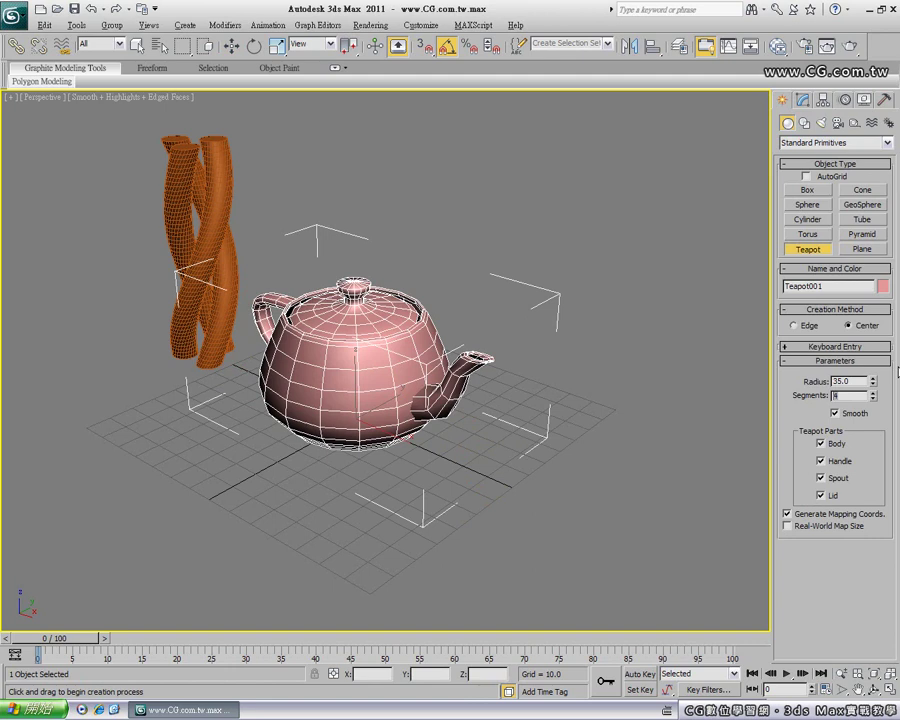
type("10")
key("Return")
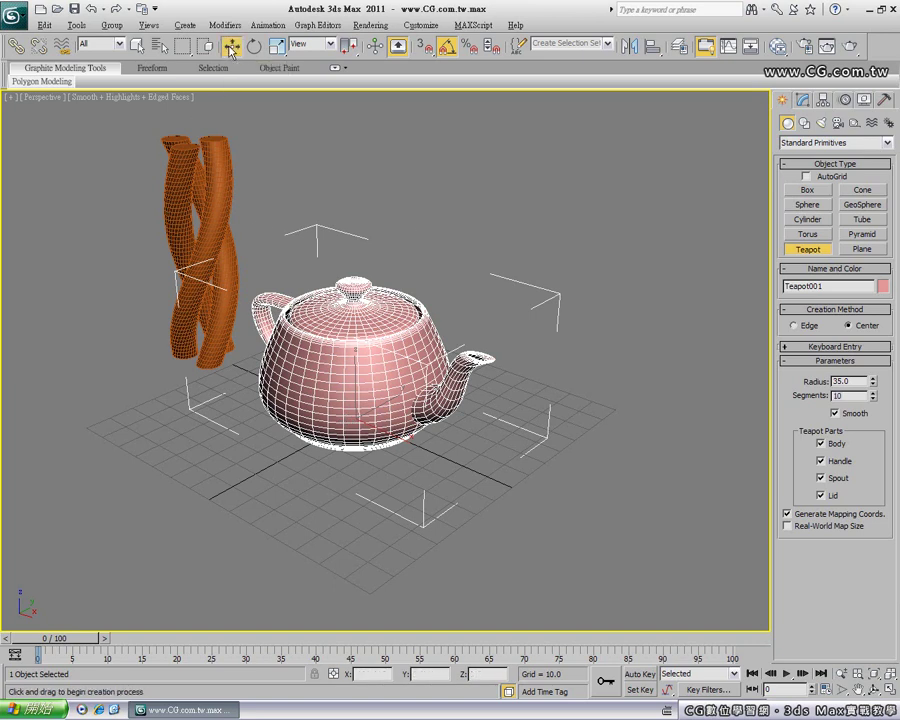
left_click(232, 52)
left_click(493, 263)
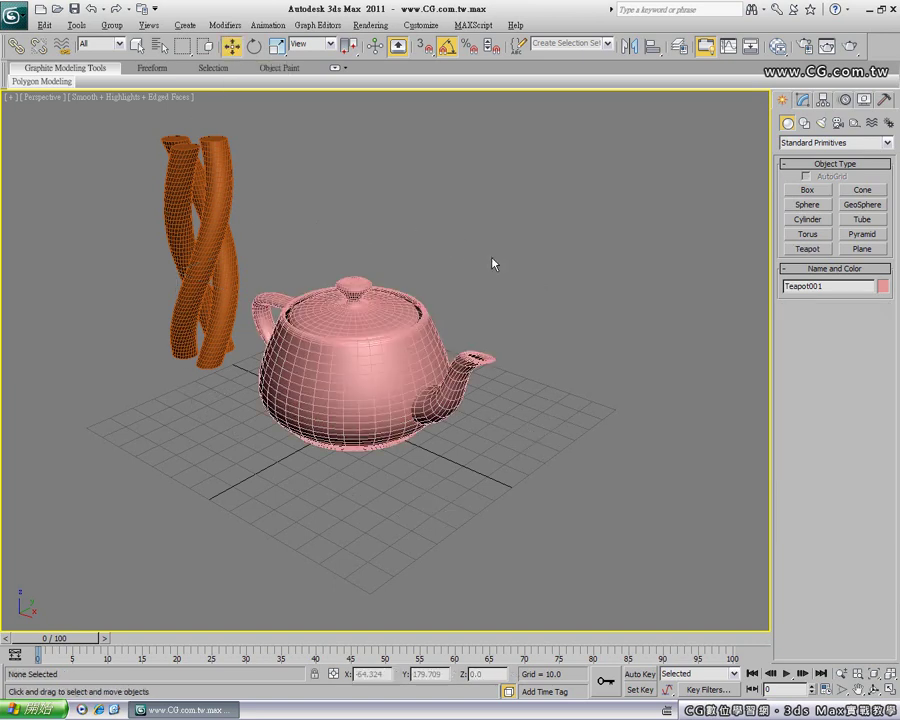
Step: Select the teapot and switch the Perspective viewport to wireframe display with F3
left_click(373, 447)
middle_click_drag(339, 464, 340, 380, "alt")
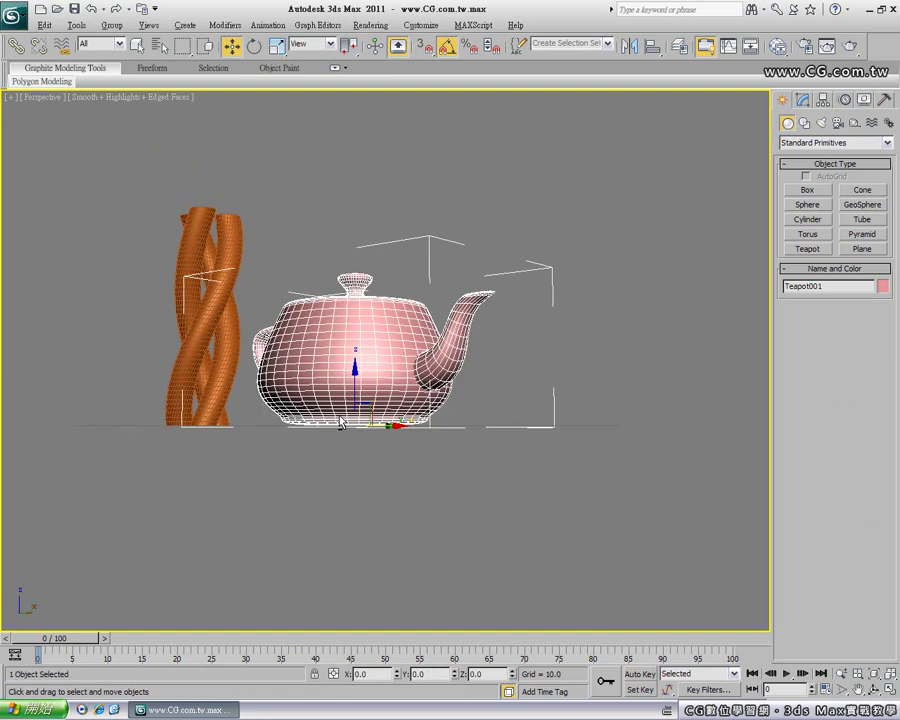
mouse_move(428, 412)
middle_mouse_down("alt")
mouse_move(422, 446)
mouse_move(417, 400)
mouse_move(360, 340)
mouse_move(256, 268)
mouse_move(340, 500)
mouse_move(340, 466)
middle_mouse_up("alt")
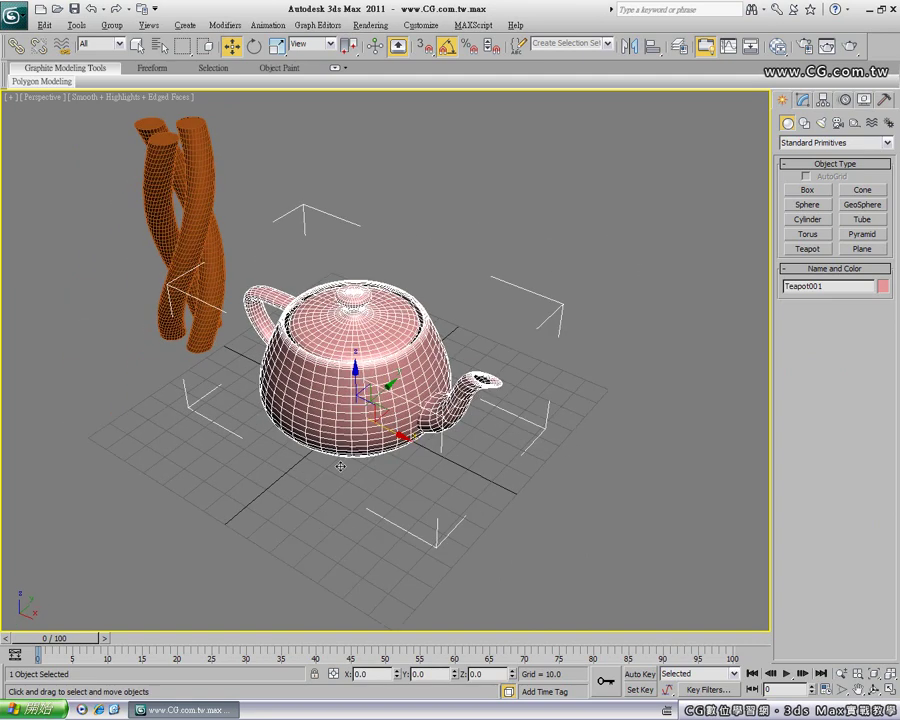
left_click(814, 192)
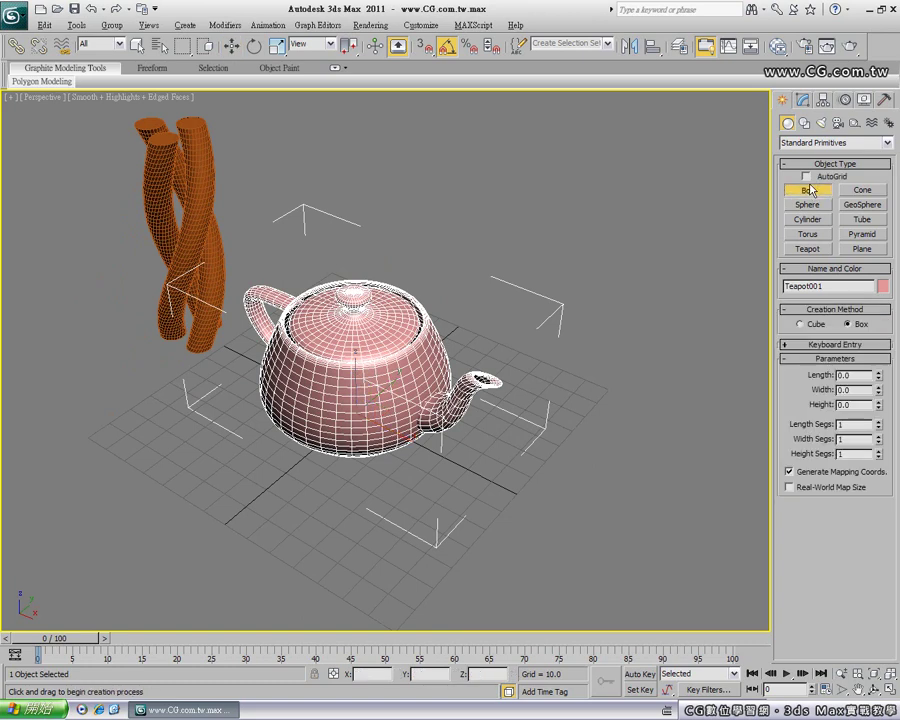
key("alt")
key("F3")
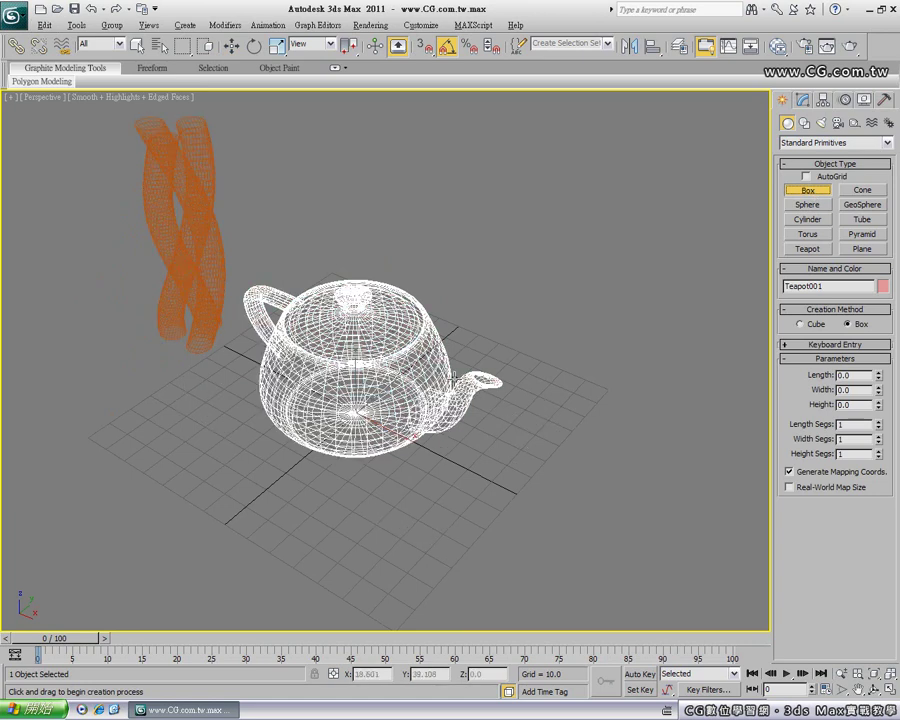
Step: Create a box right of the teapot and a pointed cone below it
key("w")
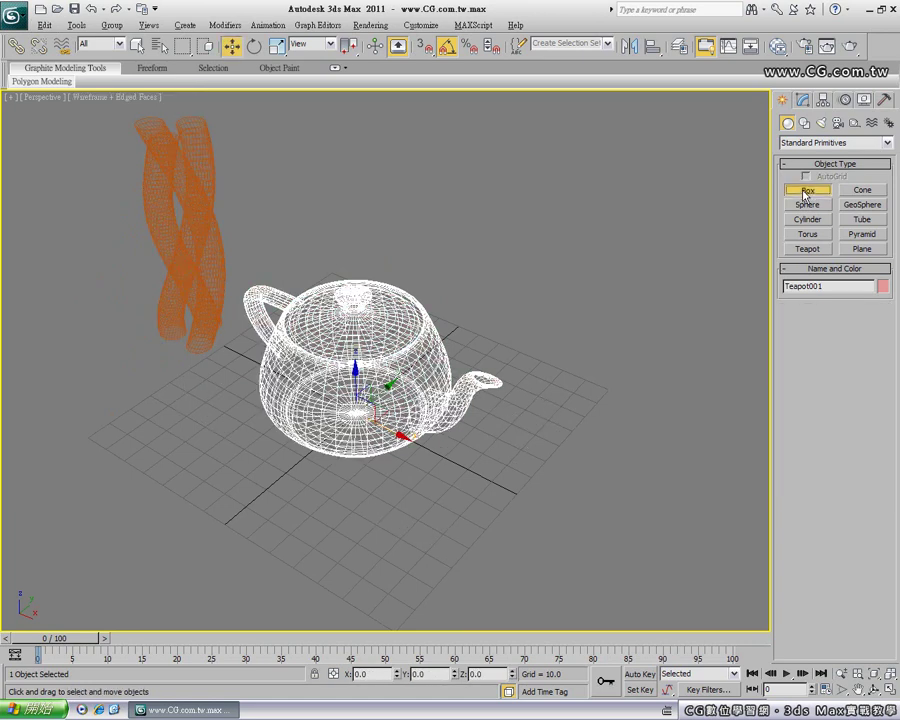
left_click(806, 192)
left_click_drag(527, 323, 622, 313)
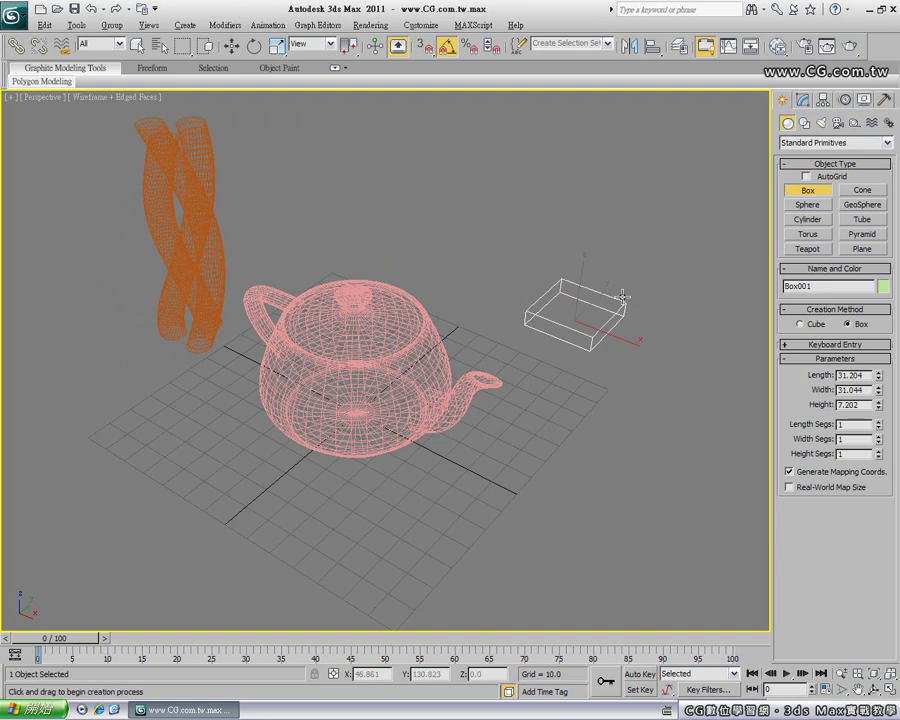
left_click(569, 225)
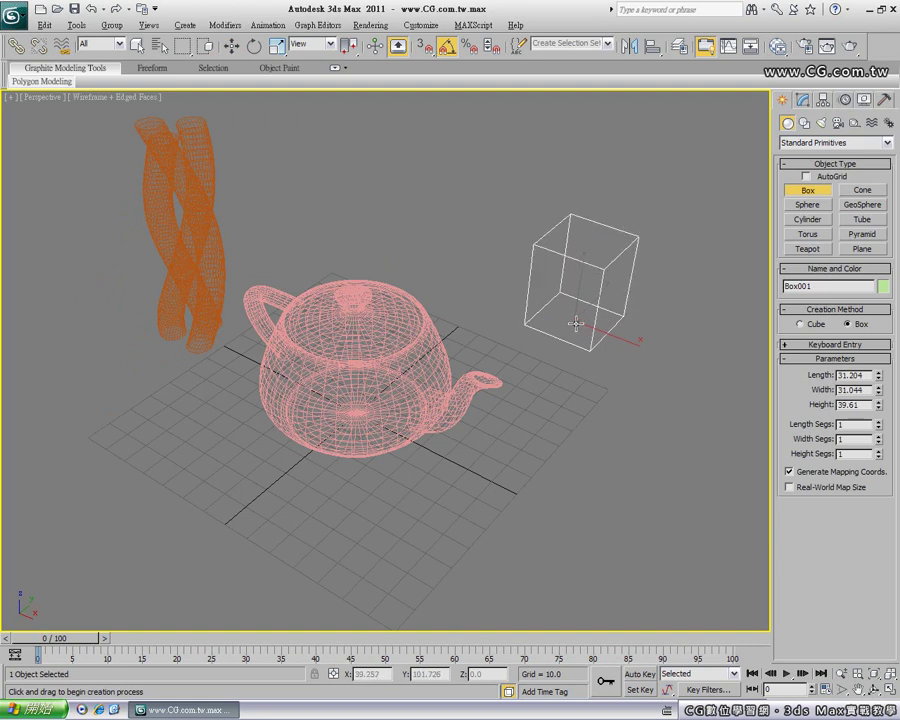
left_click(862, 190)
left_click_drag(622, 398, 644, 399)
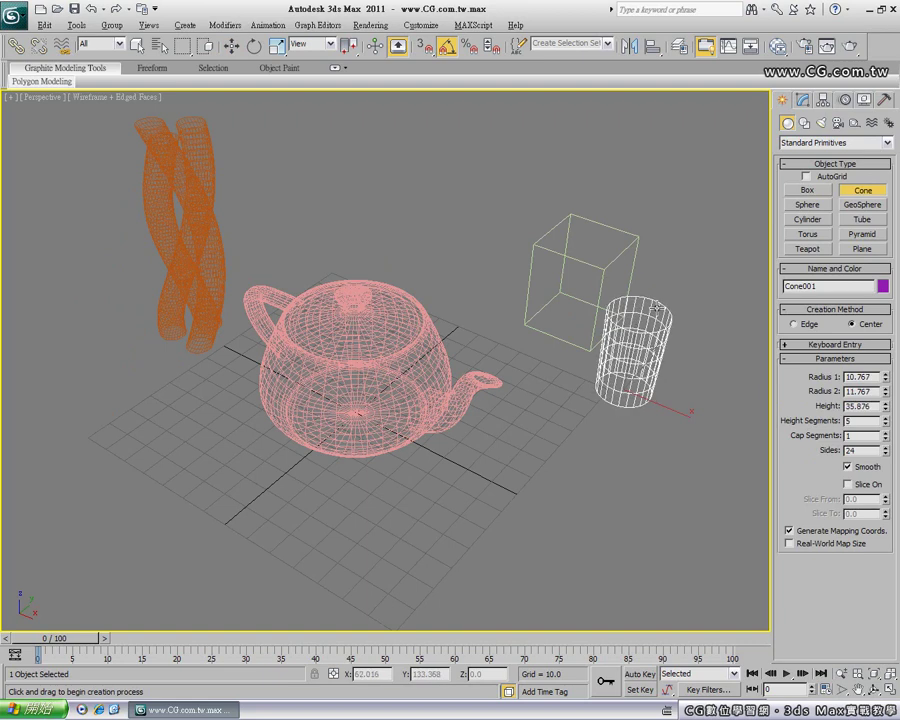
left_click(689, 325)
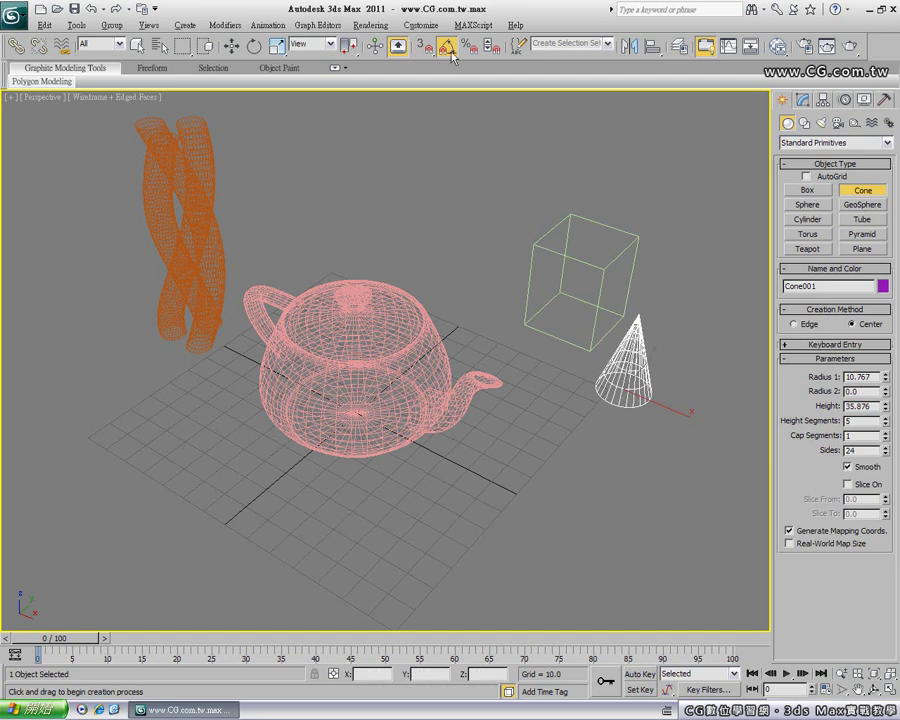
Step: Add a cylinder beside the cone and a tube beside the cylinder
left_click(233, 47)
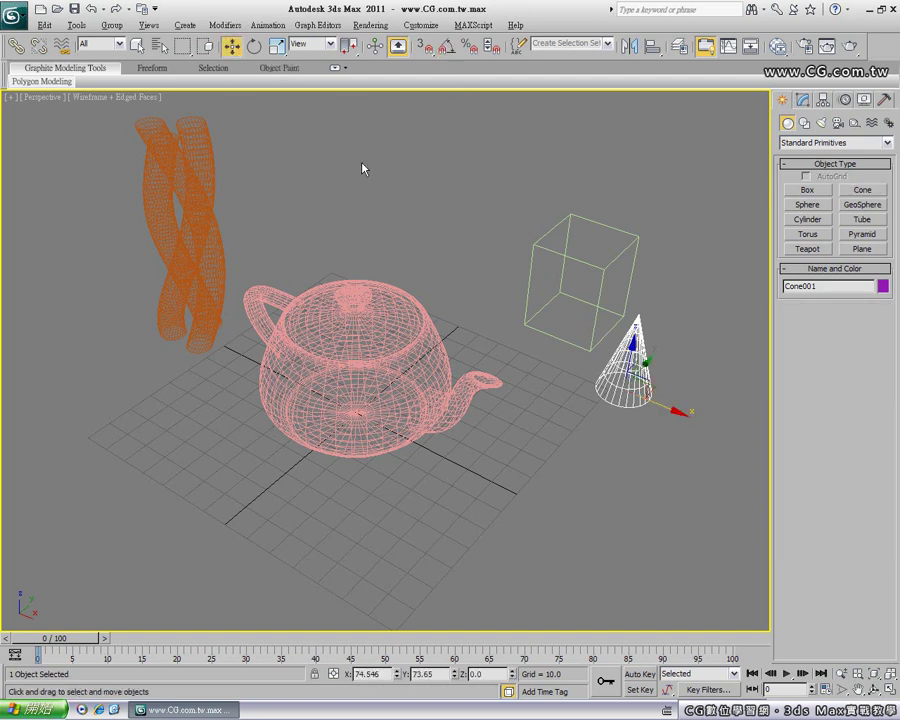
left_click(802, 225)
left_click_drag(558, 472, 586, 481)
left_click(605, 276)
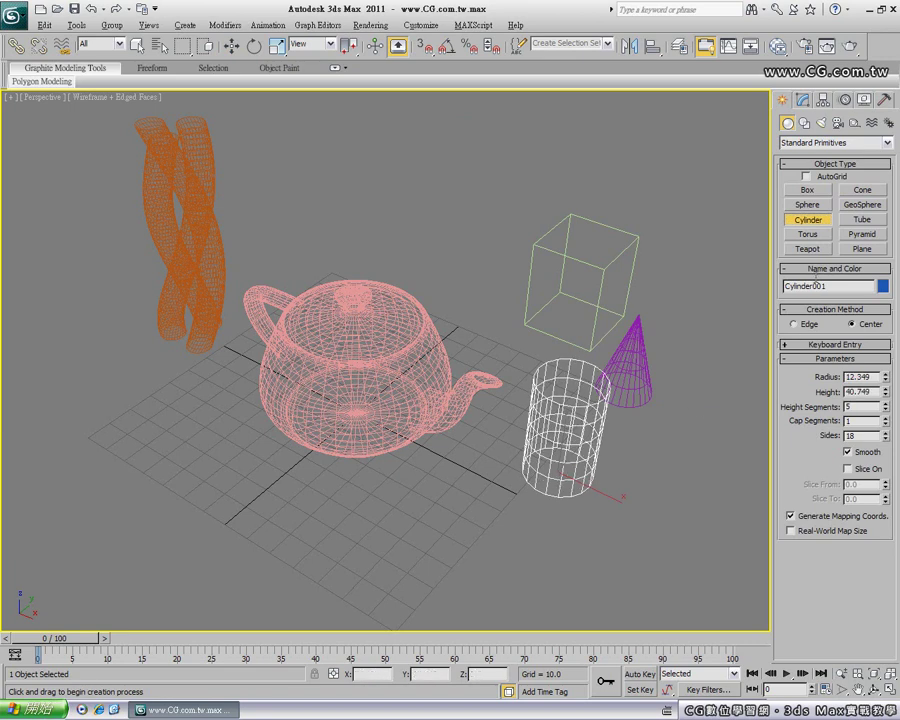
left_click(855, 222)
left_click_drag(653, 470, 679, 486)
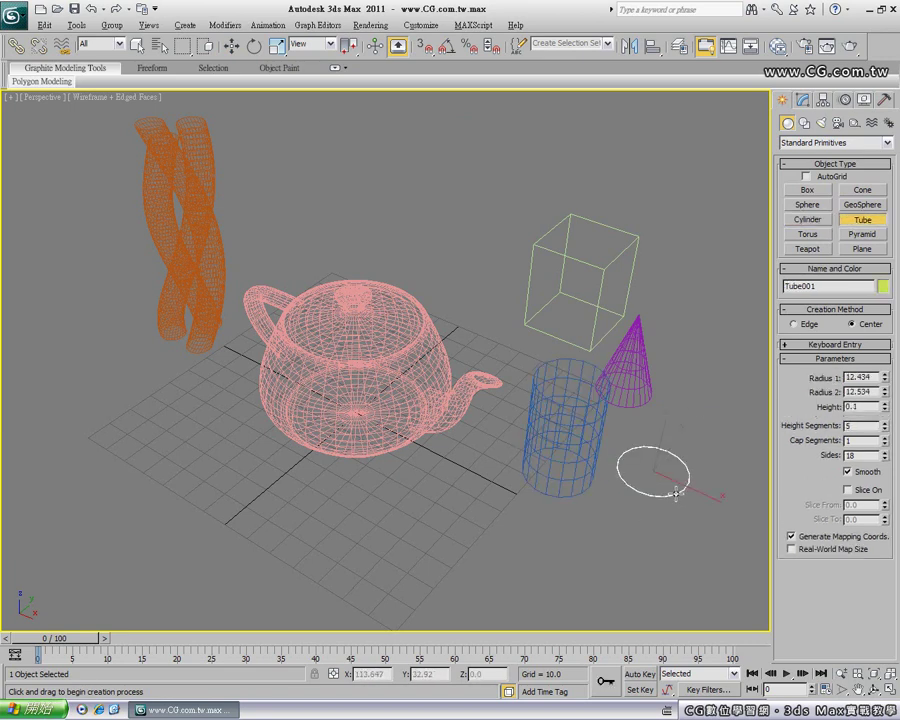
left_click(676, 489)
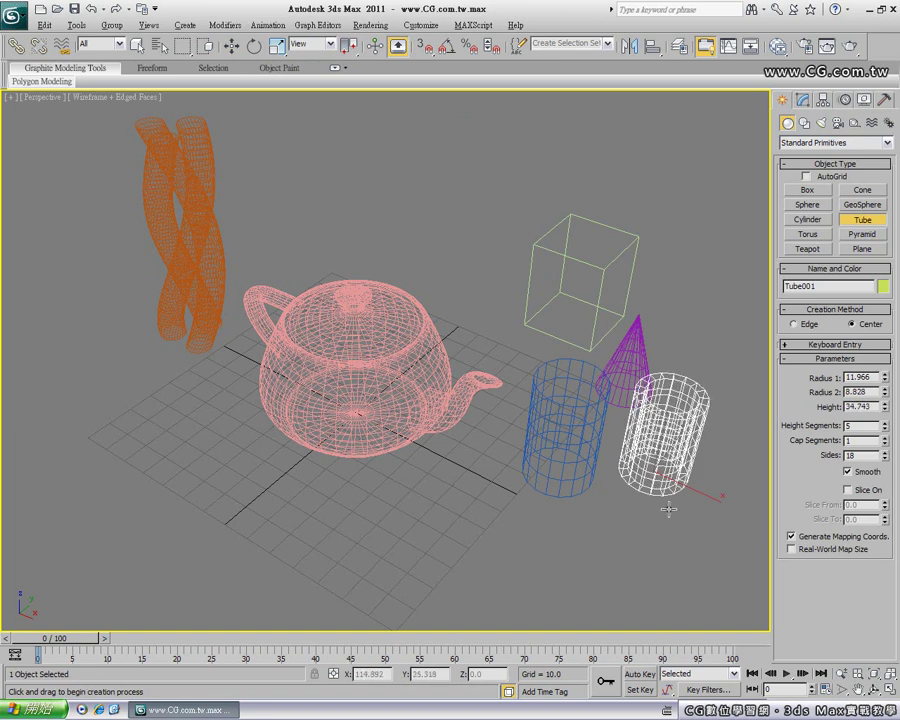
left_click(693, 493)
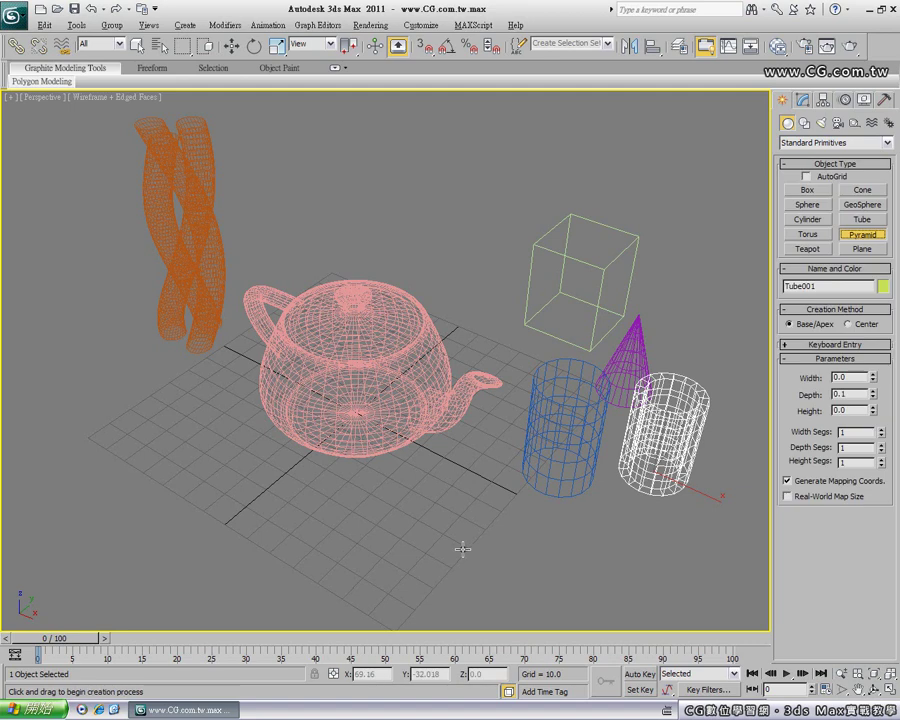
Step: Add a pyramid and a flat plane (39.45 × 49.215), then select all new primitives
left_click_drag(462, 545, 585, 533)
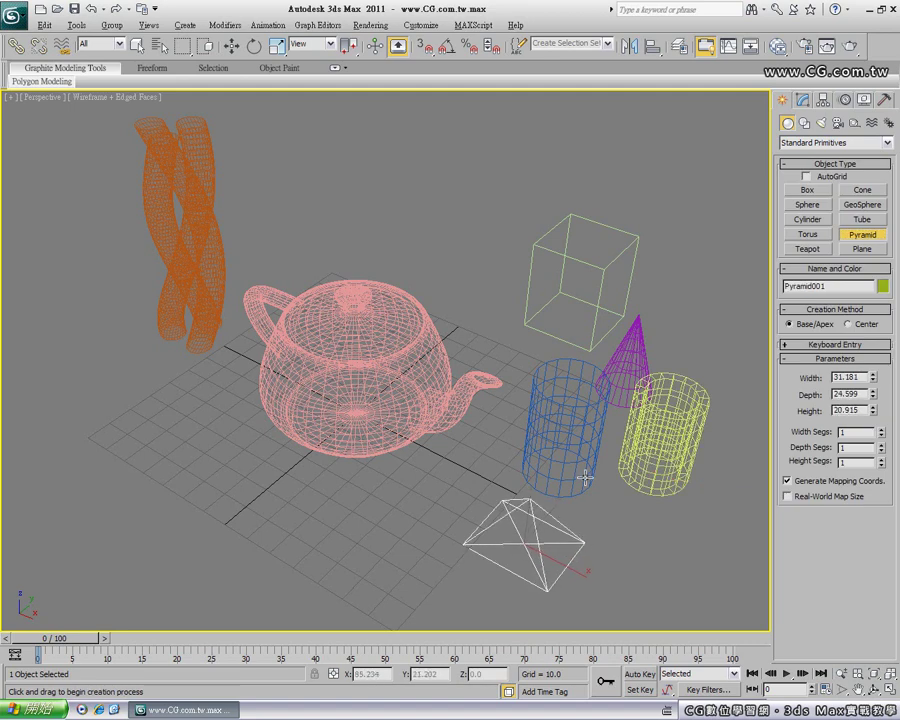
left_click(525, 547)
left_click(862, 249)
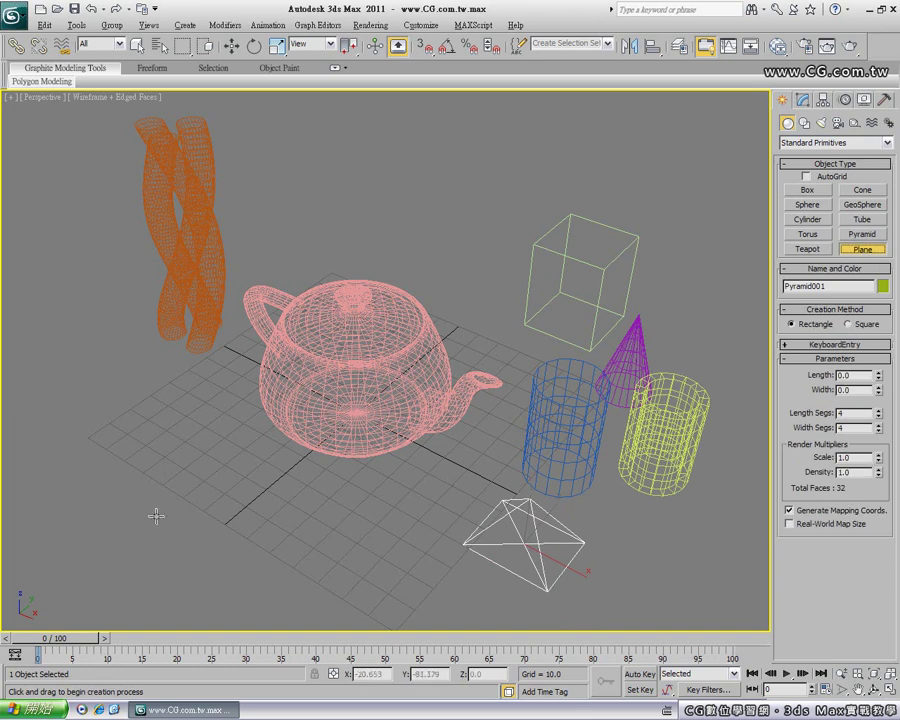
left_click_drag(156, 516, 346, 512)
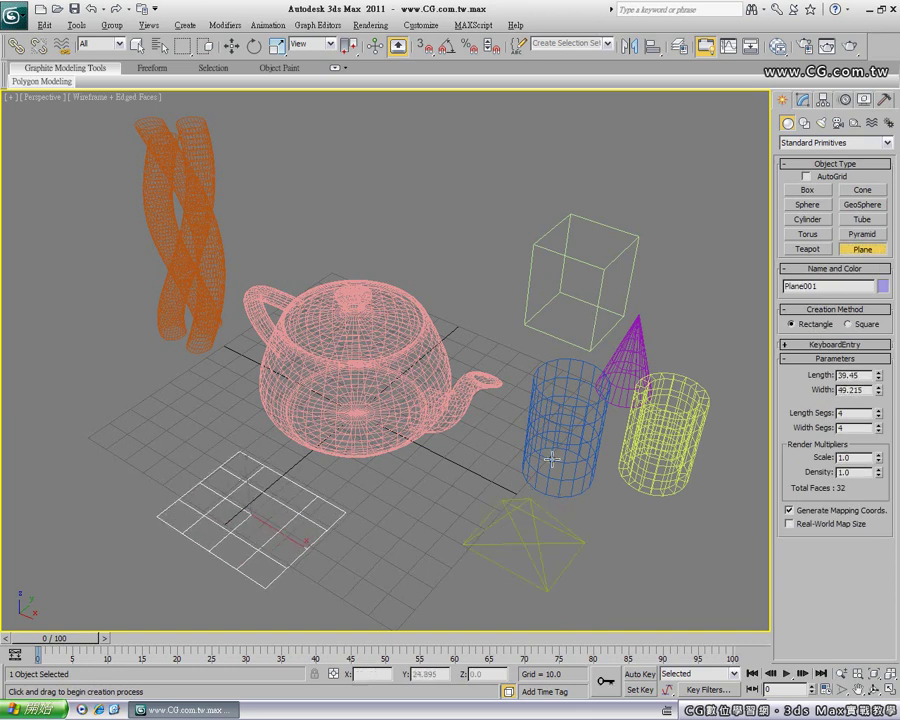
left_click(231, 46)
left_click_drag(707, 562, 561, 311)
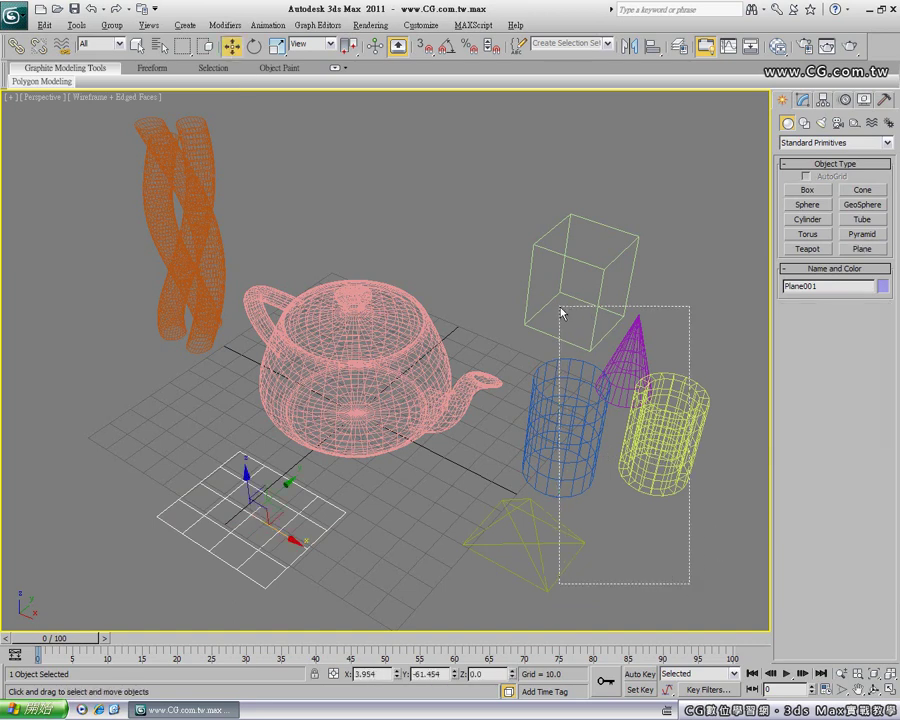
Step: Delete the test primitives and draw a sphere to the right of the teapot
key("Delete")
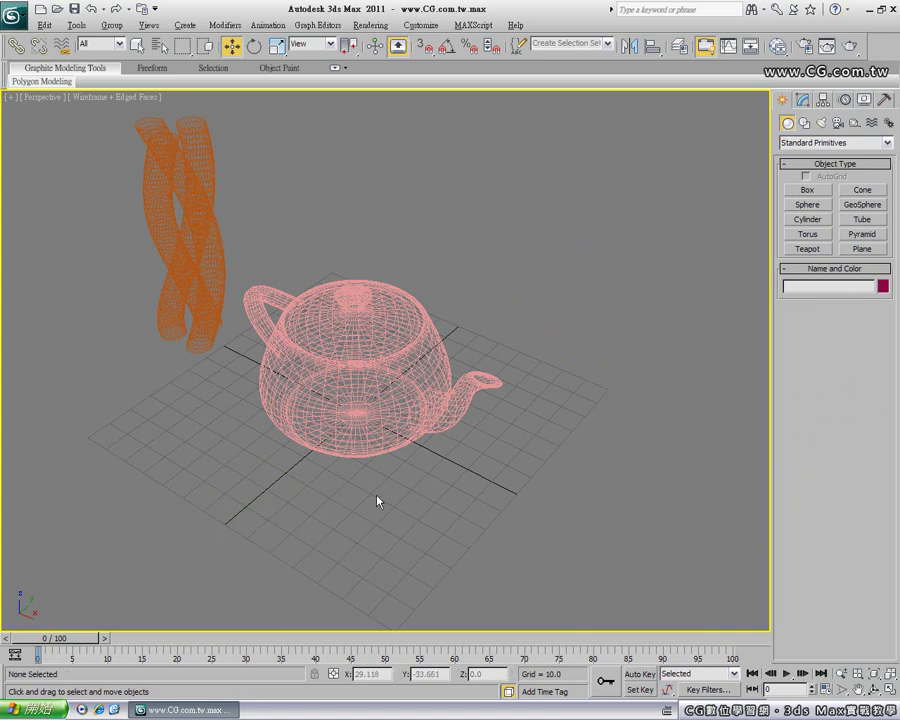
left_click(808, 205)
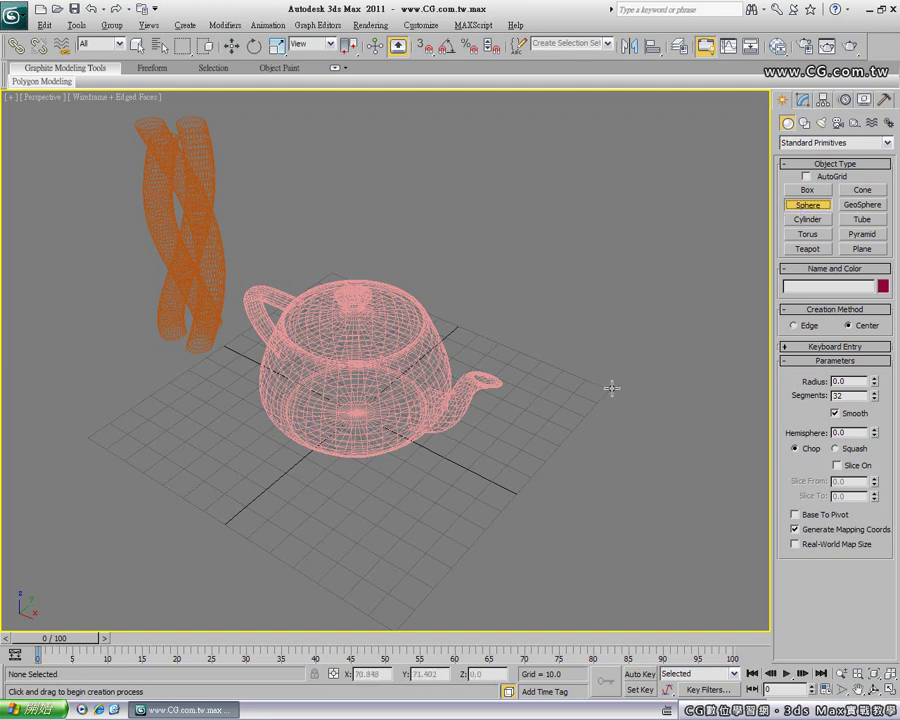
left_click_drag(609, 388, 675, 410)
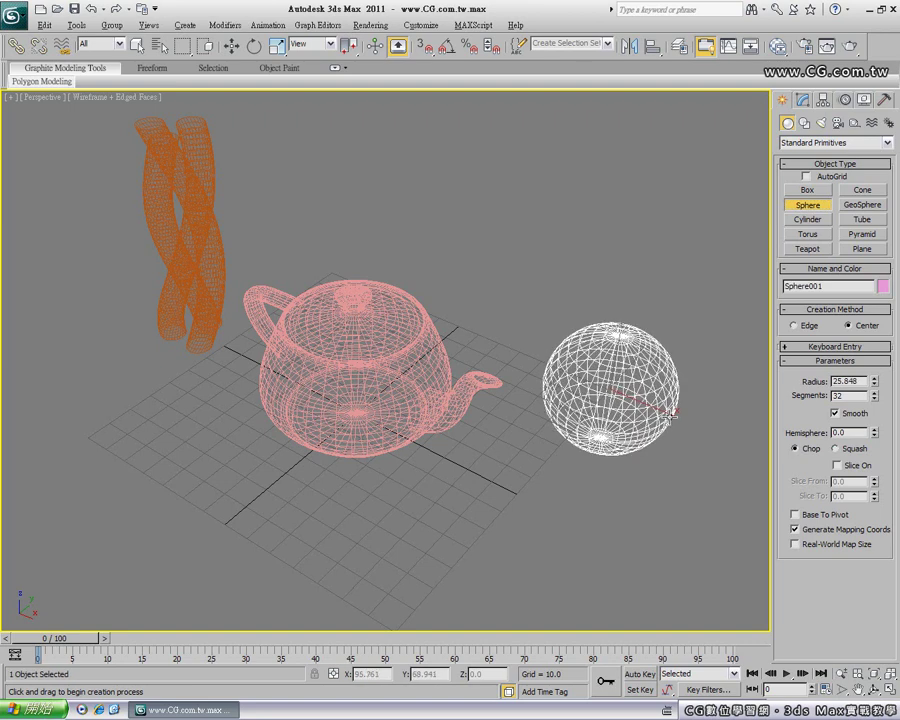
left_click(231, 47)
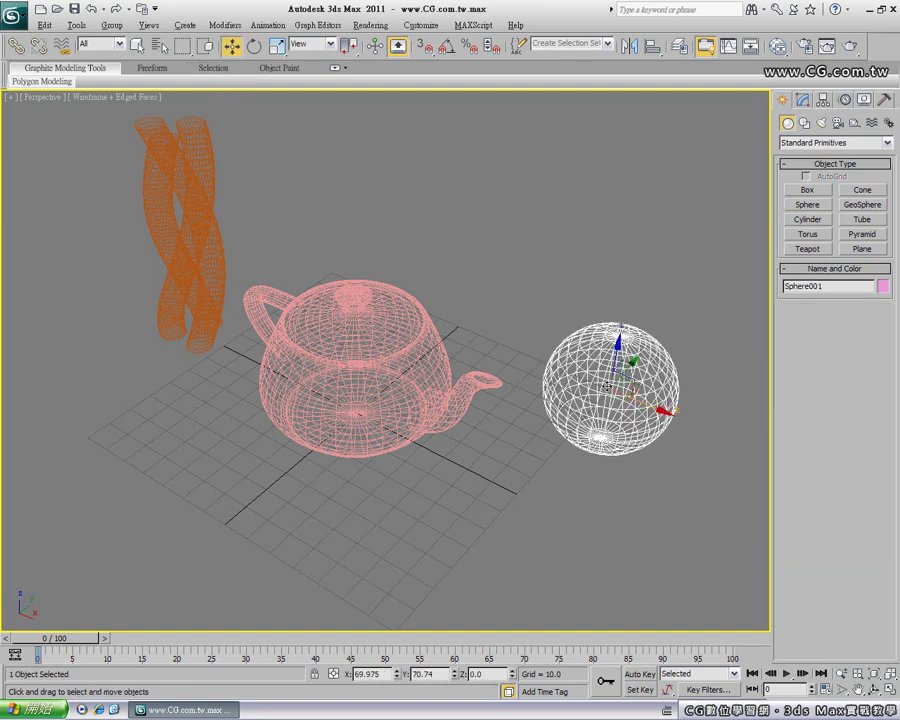
Step: Add a geosphere of radius 15.576 in front of the teapot
mouse_move(615, 398)
middle_mouse_down("alt")
mouse_move(559, 383)
mouse_move(650, 423)
middle_mouse_up("alt")
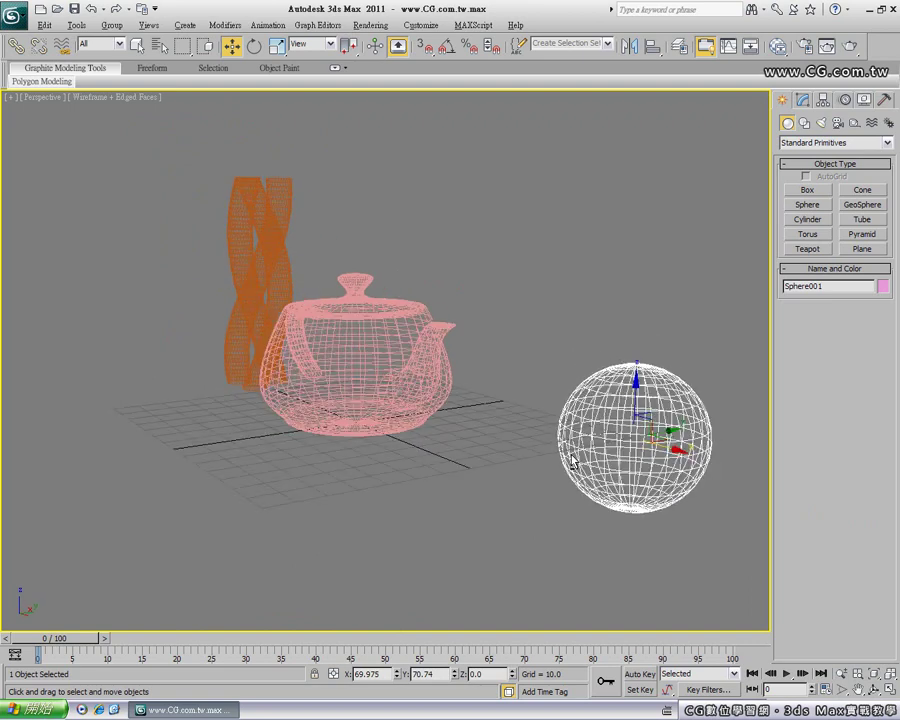
middle_click_drag(585, 426, 602, 482, "alt")
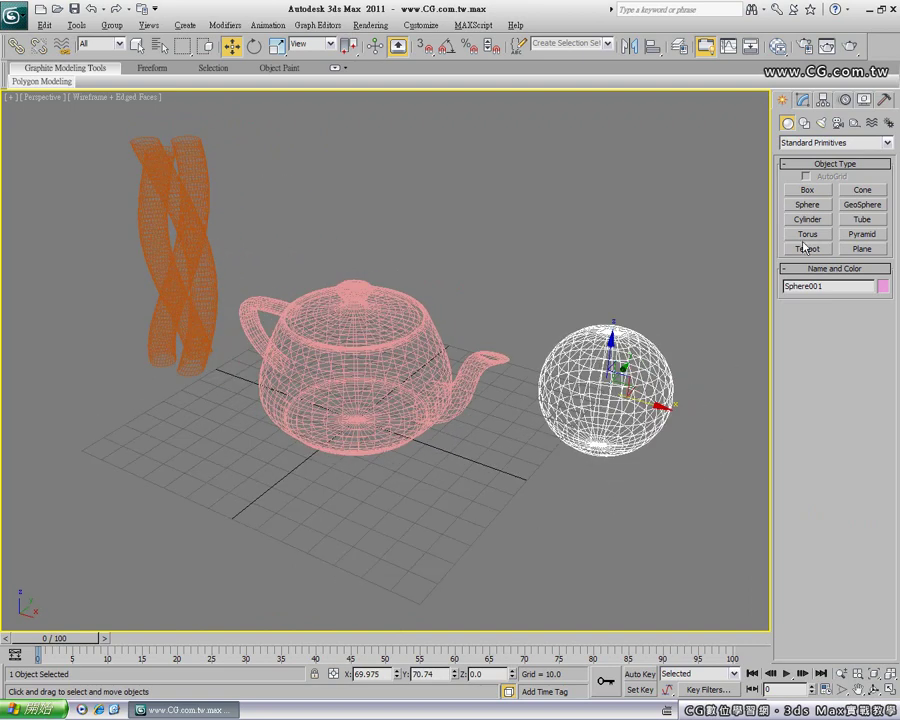
left_click(866, 207)
left_click_drag(526, 478, 565, 498)
mouse_move(565, 498)
middle_mouse_down("alt")
mouse_move(489, 473)
mouse_move(578, 422)
mouse_move(578, 515)
middle_mouse_up("alt")
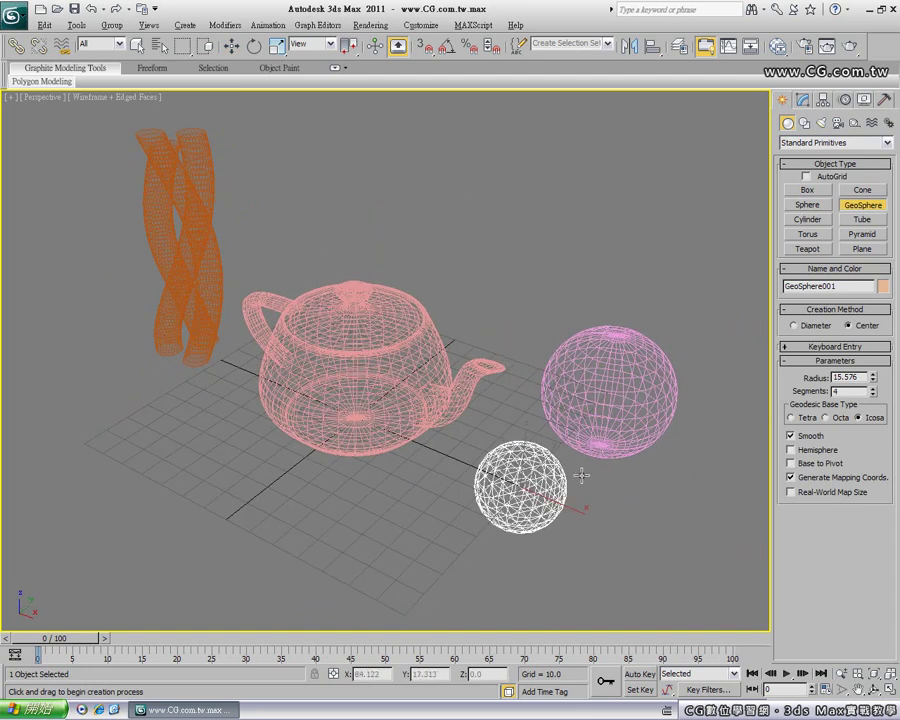
Step: Draw a torus at the front-left of the grid
left_click(808, 234)
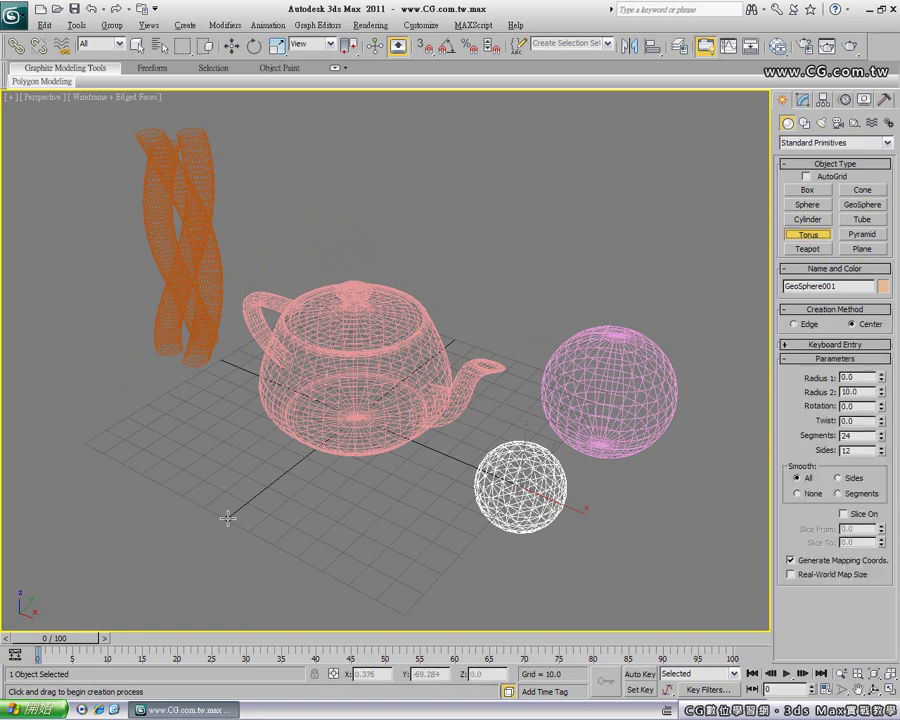
left_click_drag(225, 519, 313, 582)
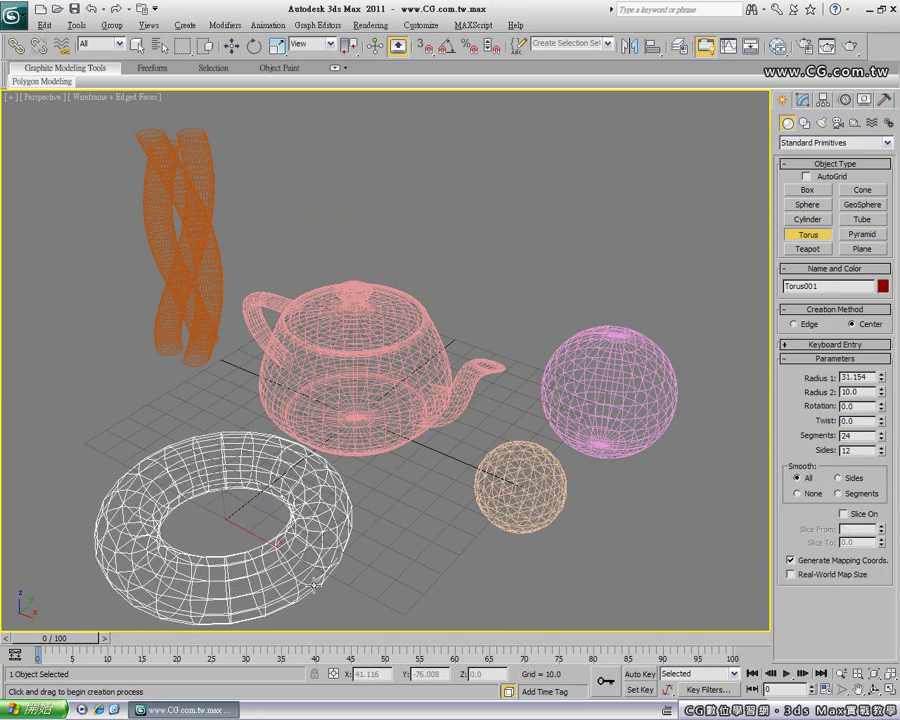
left_click(230, 521)
Step: Inspect the torus from several angles, then undo away the torus and the geosphere
mouse_move(228, 559)
middle_mouse_down("alt")
mouse_move(300, 540)
mouse_move(300, 480)
middle_mouse_up("alt")
left_click(234, 49)
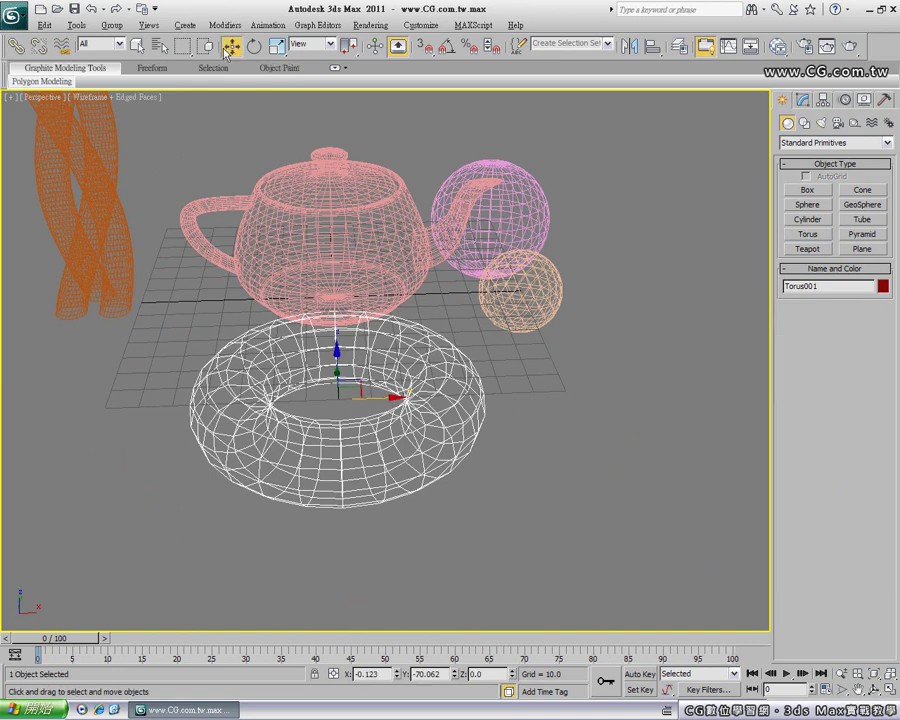
mouse_move(341, 404)
middle_mouse_down("alt")
mouse_move(321, 445)
mouse_move(301, 412)
middle_mouse_up("alt")
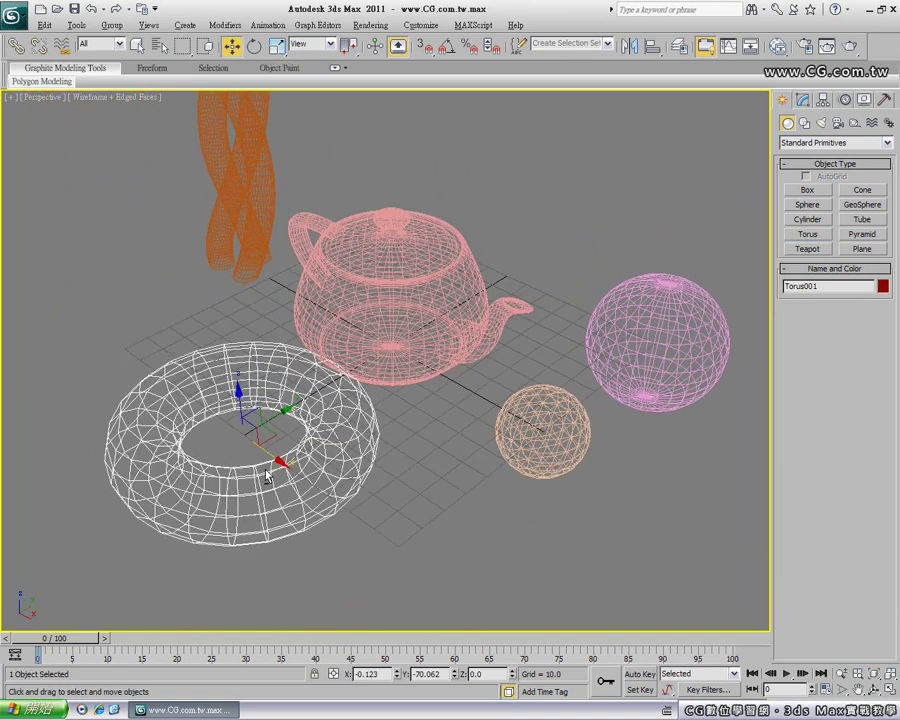
middle_click_drag(272, 455, 243, 436, "alt")
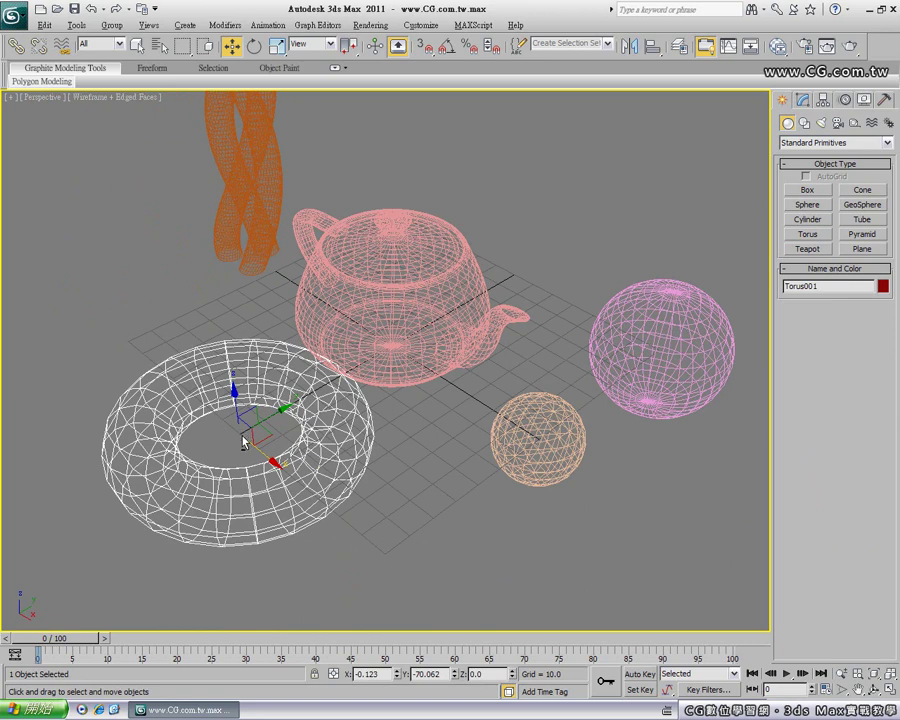
middle_click_drag(308, 382, 328, 377, "alt")
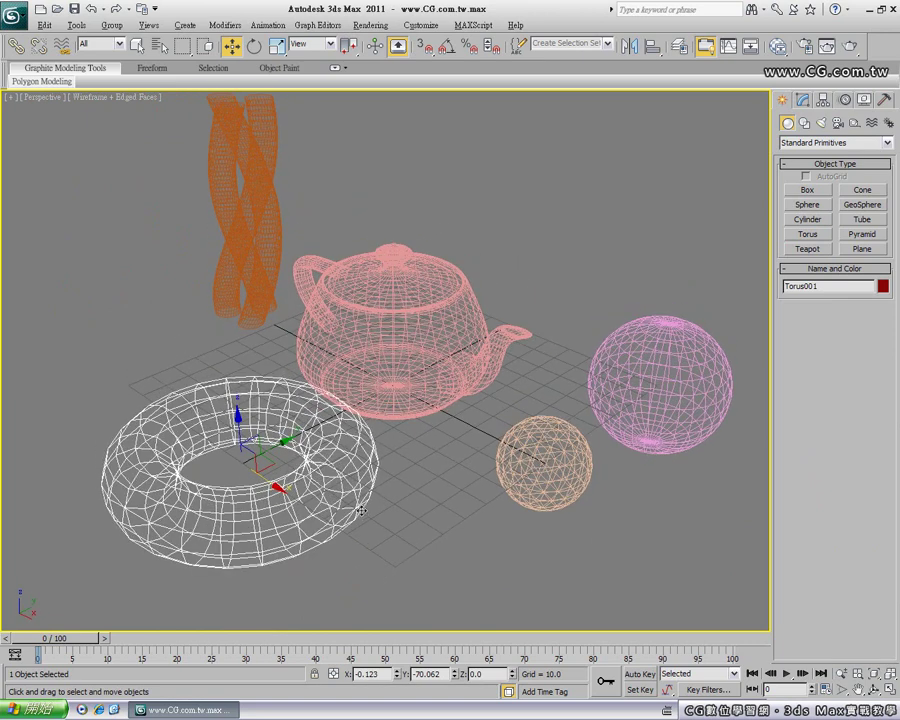
key("ctrl+z")
key("ctrl+z")
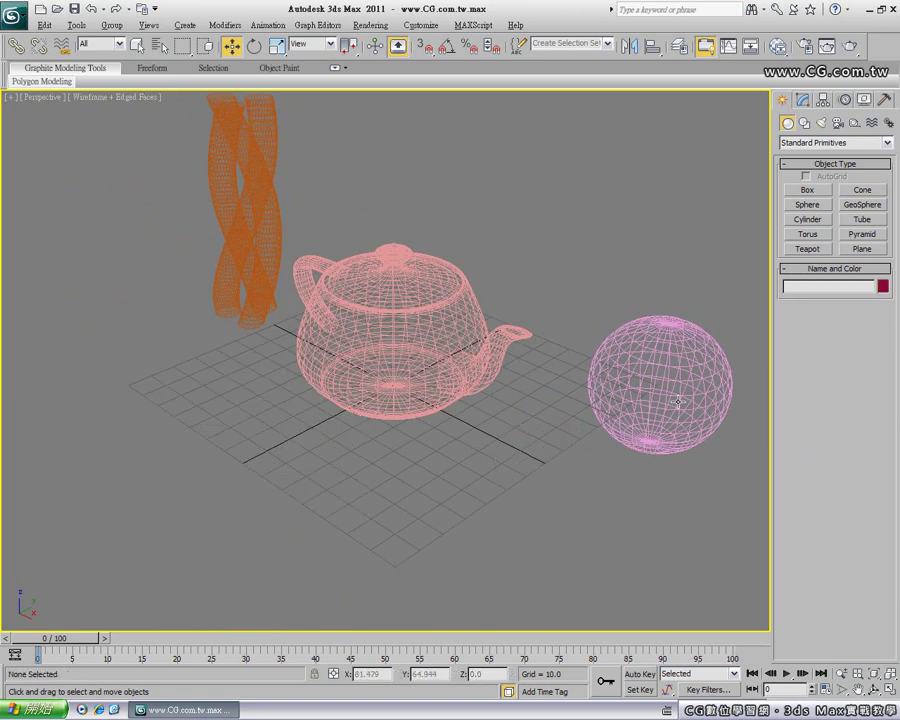
key("ctrl+z")
Step: Try rotating the teapot about its vertical and X axes, undoing or cancelling each rotation
left_click(389, 410)
mouse_move(362, 366)
middle_mouse_down()
mouse_move(376, 490)
mouse_move(395, 449)
middle_mouse_up()
left_click(254, 46)
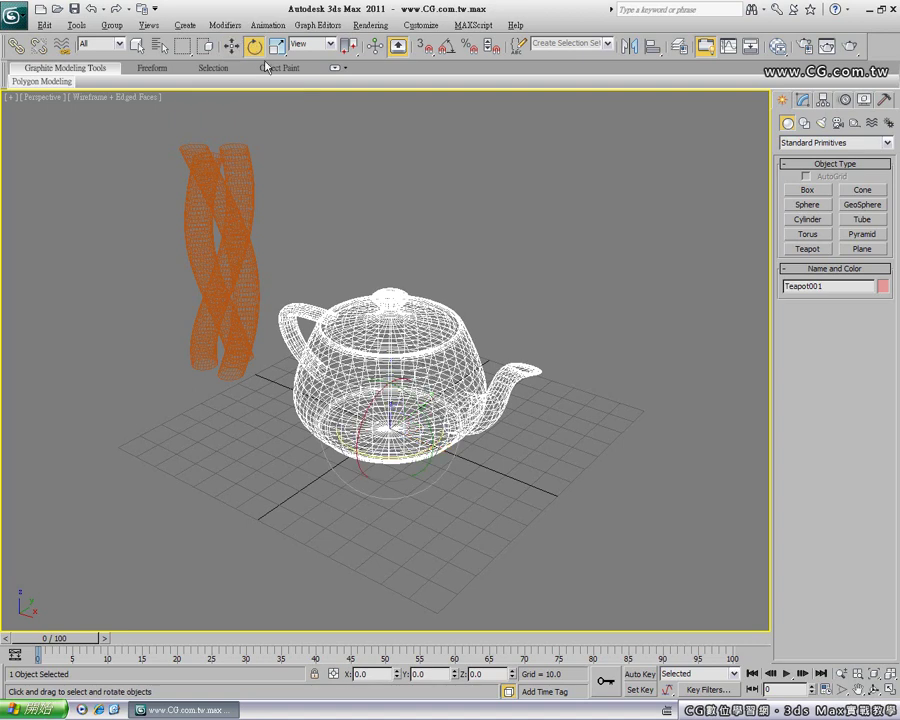
middle_click_drag(404, 394, 373, 481, "alt")
mouse_move(377, 458)
left_mouse_down()
mouse_move(326, 458)
mouse_move(483, 426)
mouse_move(449, 287)
left_mouse_up()
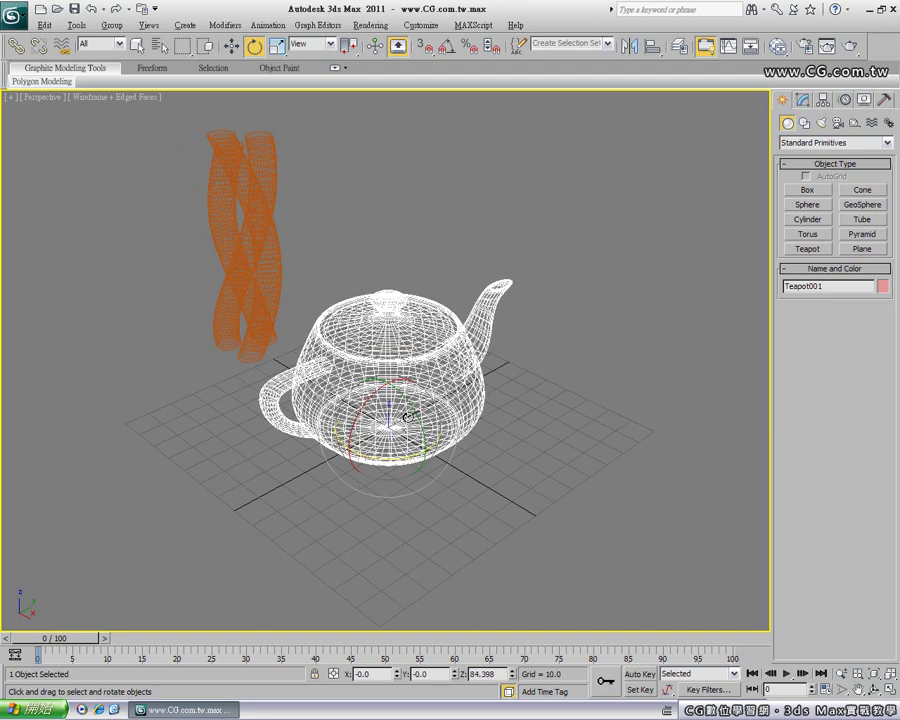
key("ctrl+z")
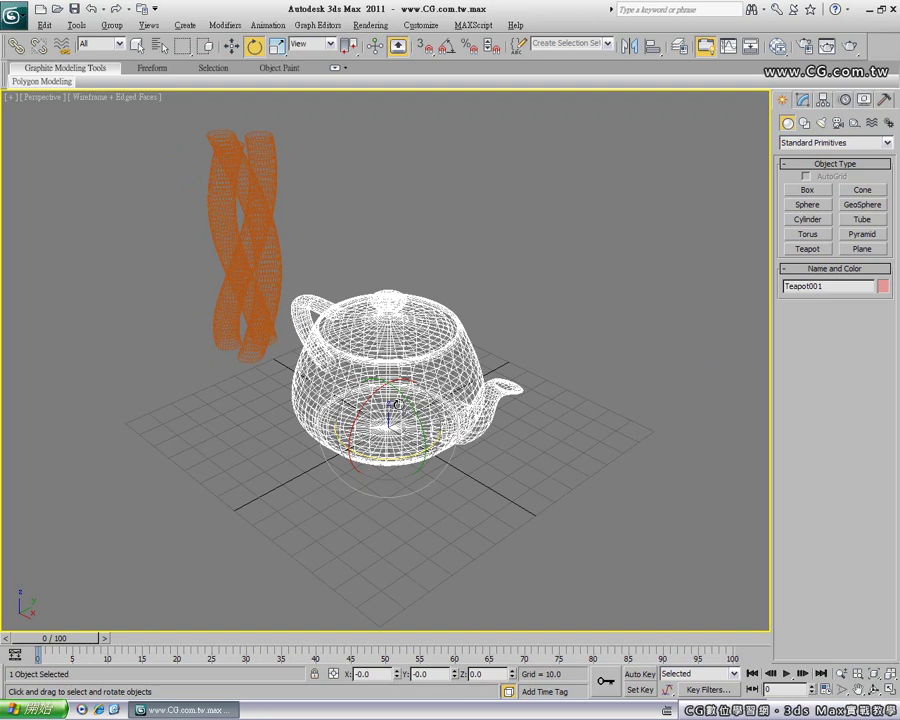
mouse_move(350, 428)
left_mouse_down()
mouse_move(324, 462)
mouse_move(411, 515)
left_mouse_up()
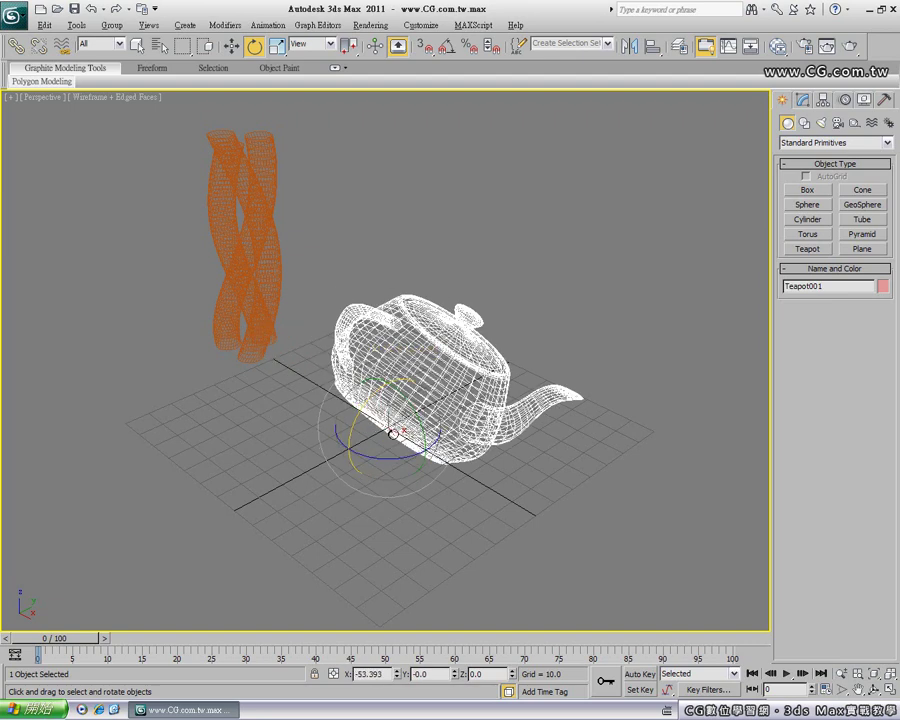
right_click(393, 434)
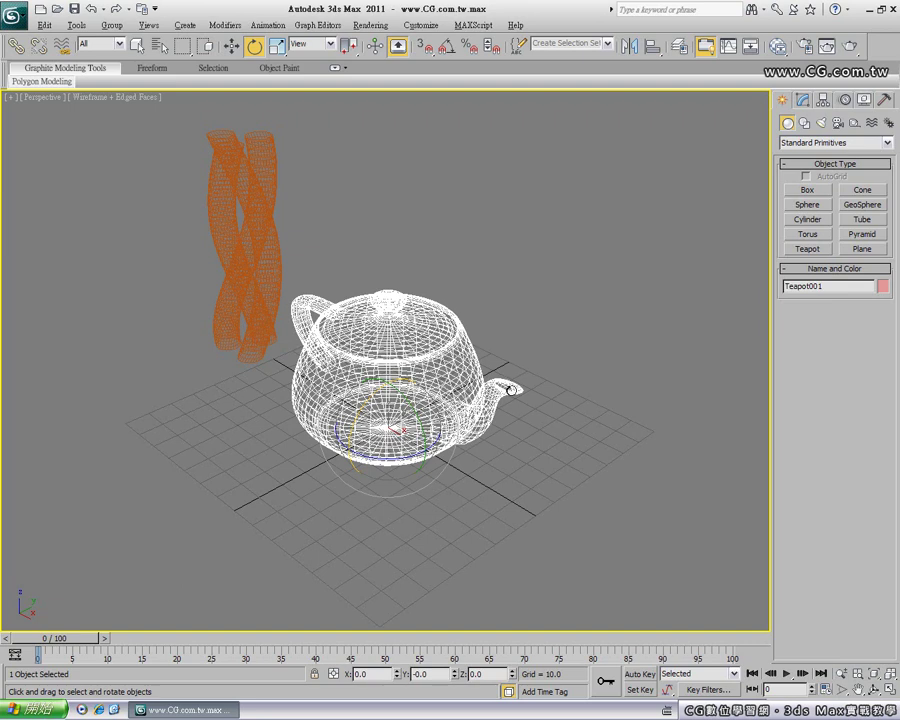
Step: Enable Affect Pivot Only in the Hierarchy panel, raise the pivot, then centre it on the teapot
left_click(802, 101)
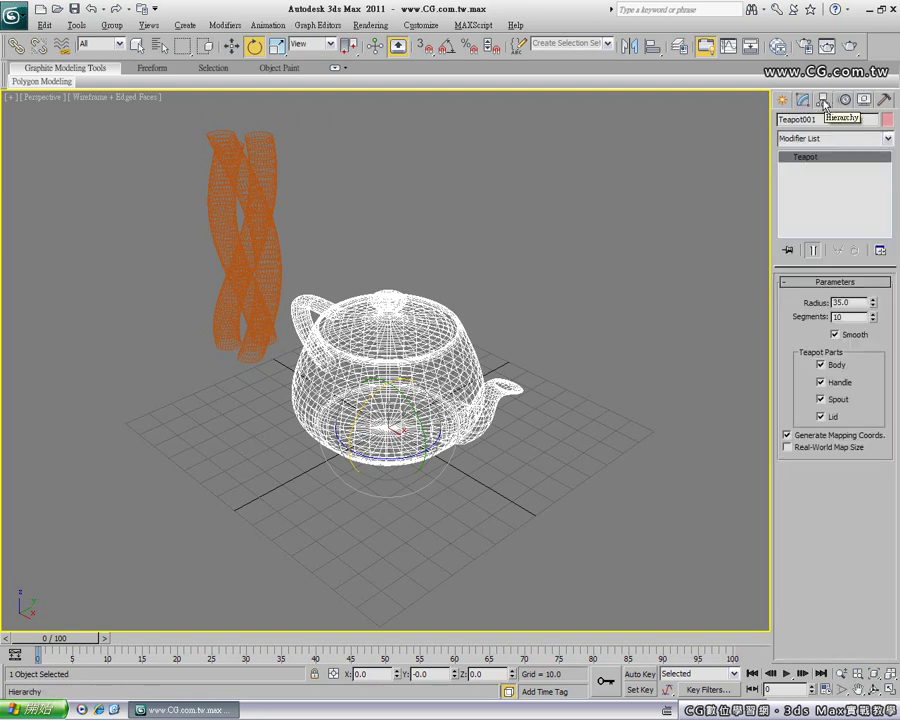
left_click(825, 104)
left_click(802, 100)
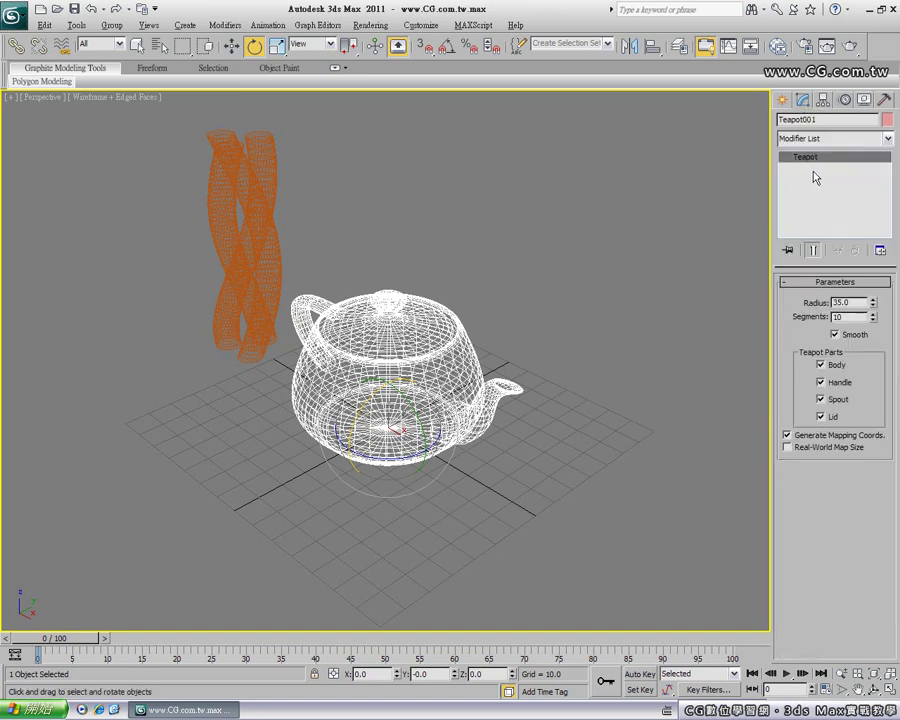
left_click(825, 102)
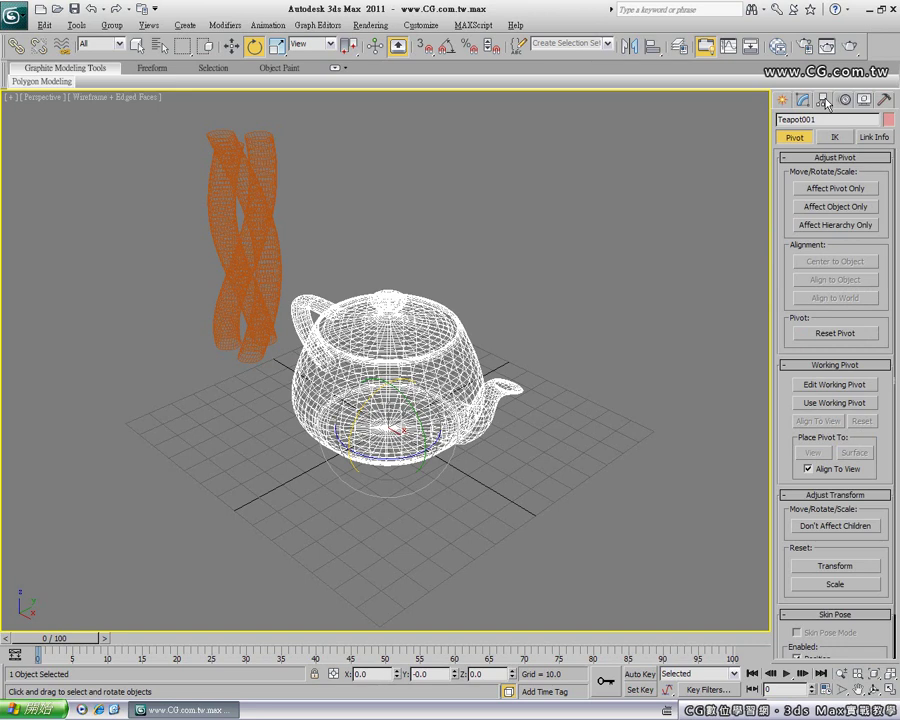
left_click(836, 190)
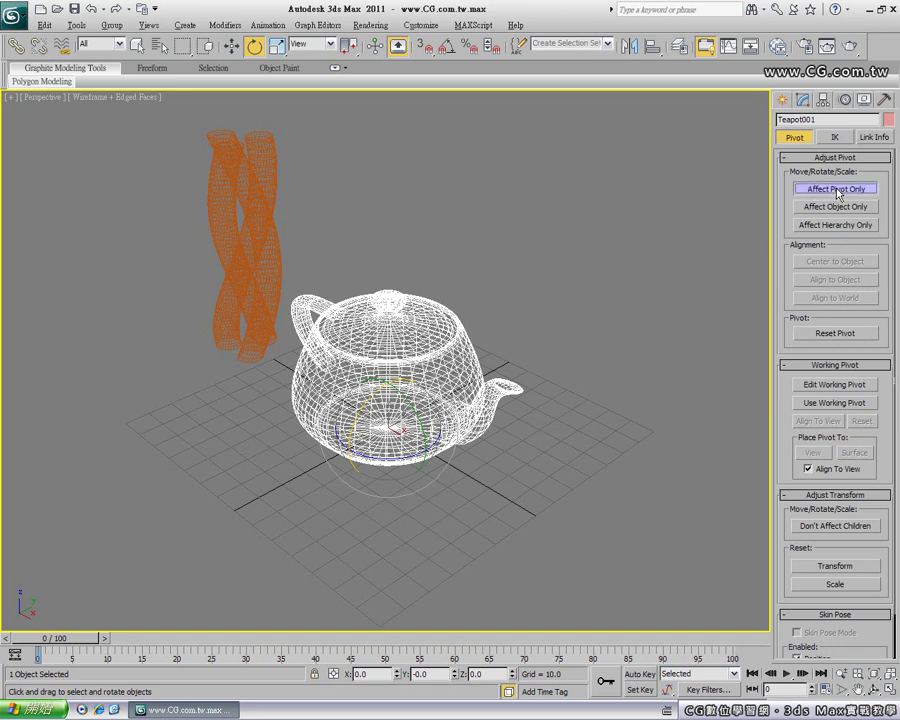
key("w")
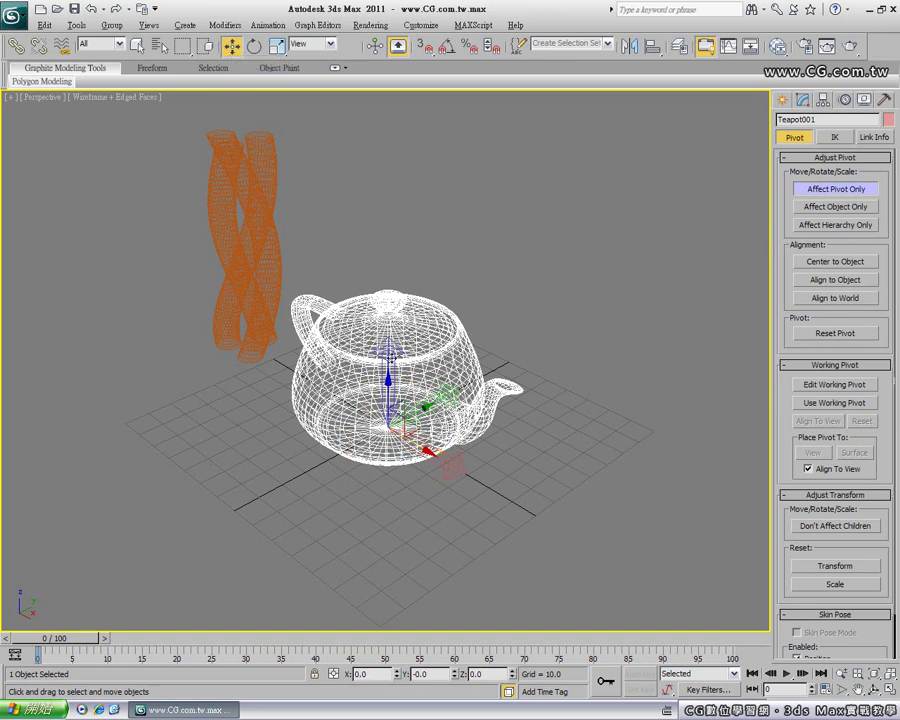
left_click_drag(389, 378, 389, 371)
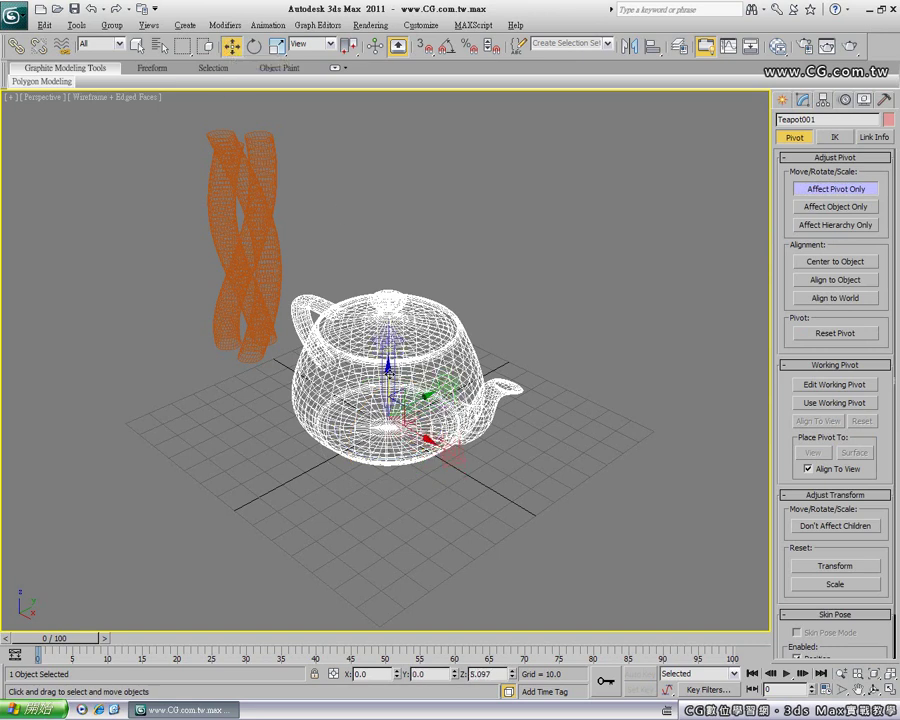
left_click_drag(388, 372, 388, 350)
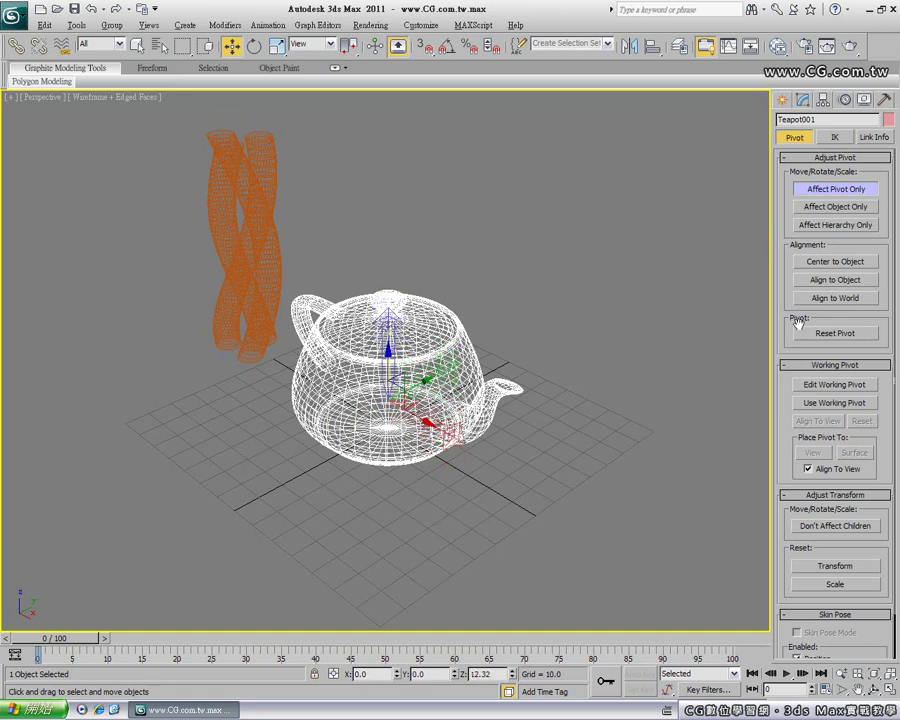
left_click(829, 263)
Step: Reset the pivot, then move it out to the spout tip (X 51.004, Z 40.916)
mouse_move(596, 318)
middle_mouse_down("alt")
mouse_move(510, 381)
mouse_move(437, 381)
mouse_move(449, 398)
middle_mouse_up("alt")
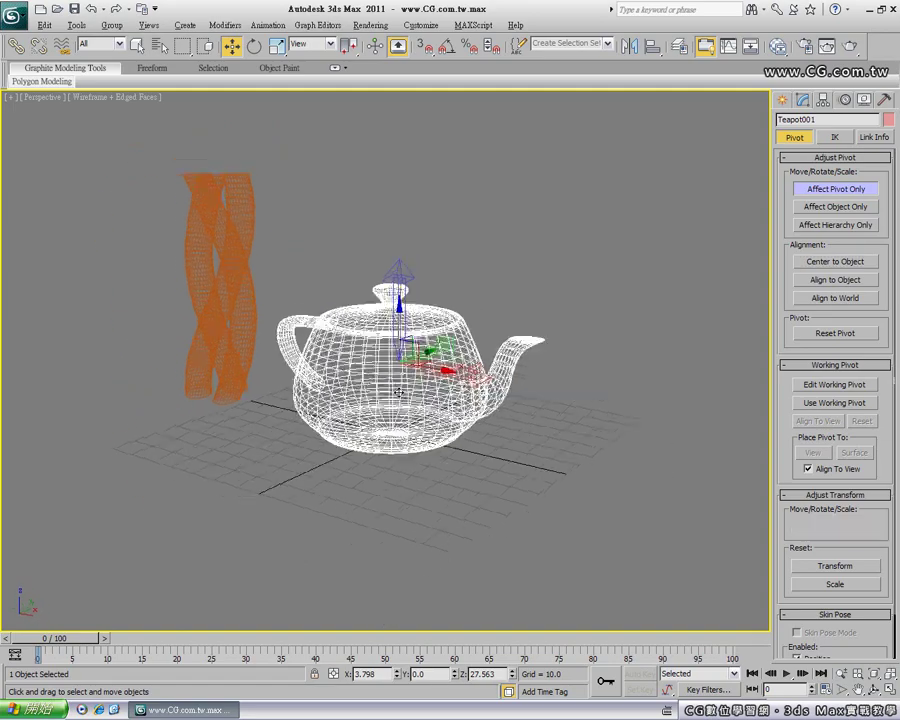
middle_click_drag(411, 361, 290, 255, "alt")
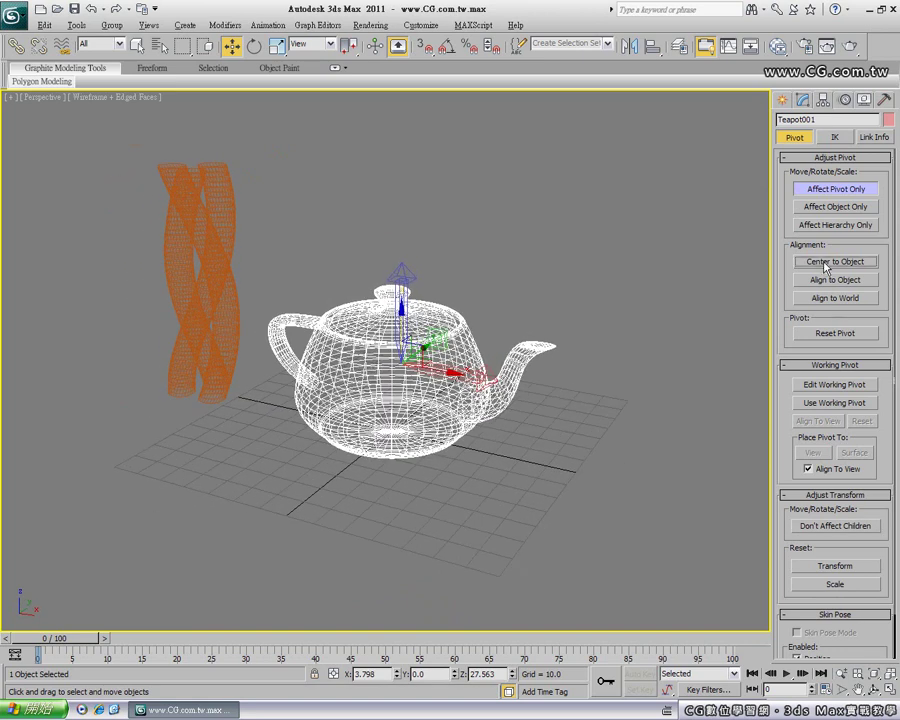
left_click(835, 336)
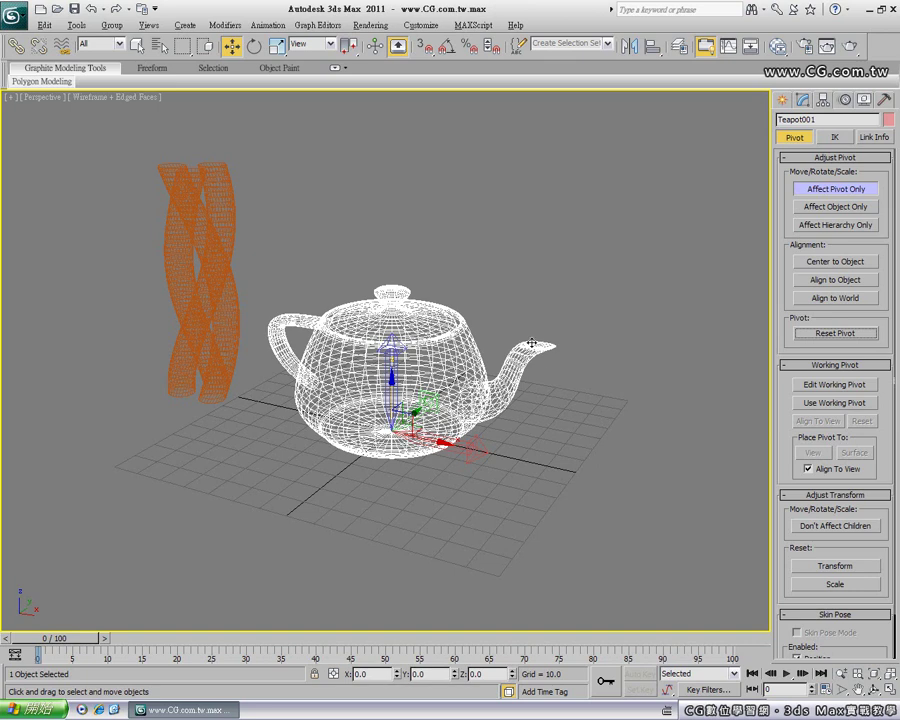
left_click_drag(391, 406, 391, 301)
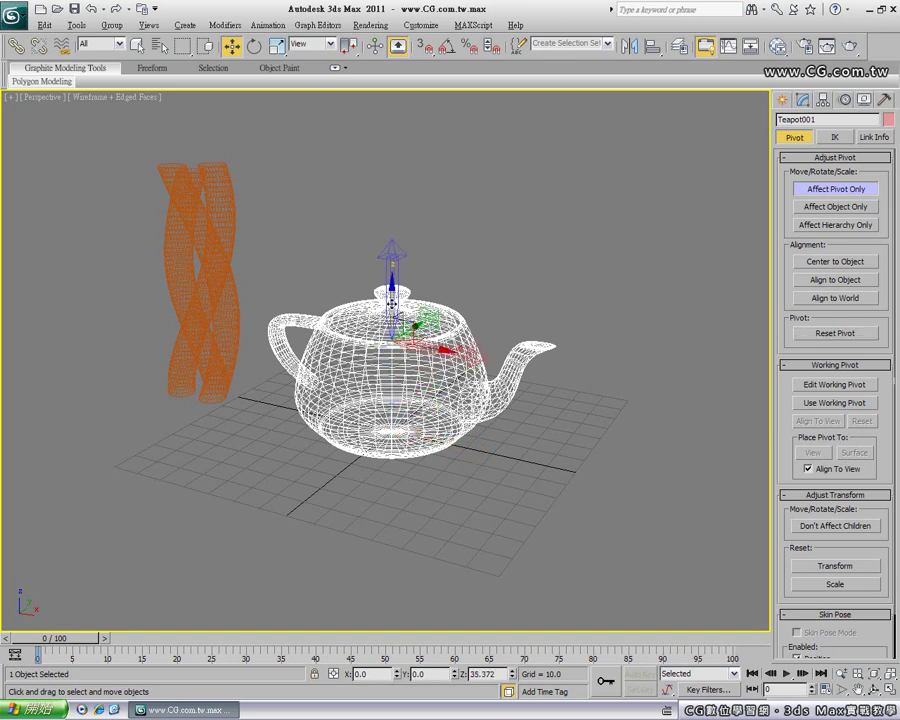
left_click_drag(448, 350, 535, 345)
middle_click_drag(535, 345, 500, 420, "alt")
mouse_move(425, 414)
middle_mouse_down("alt")
mouse_move(483, 394)
mouse_move(473, 354)
middle_mouse_up("alt")
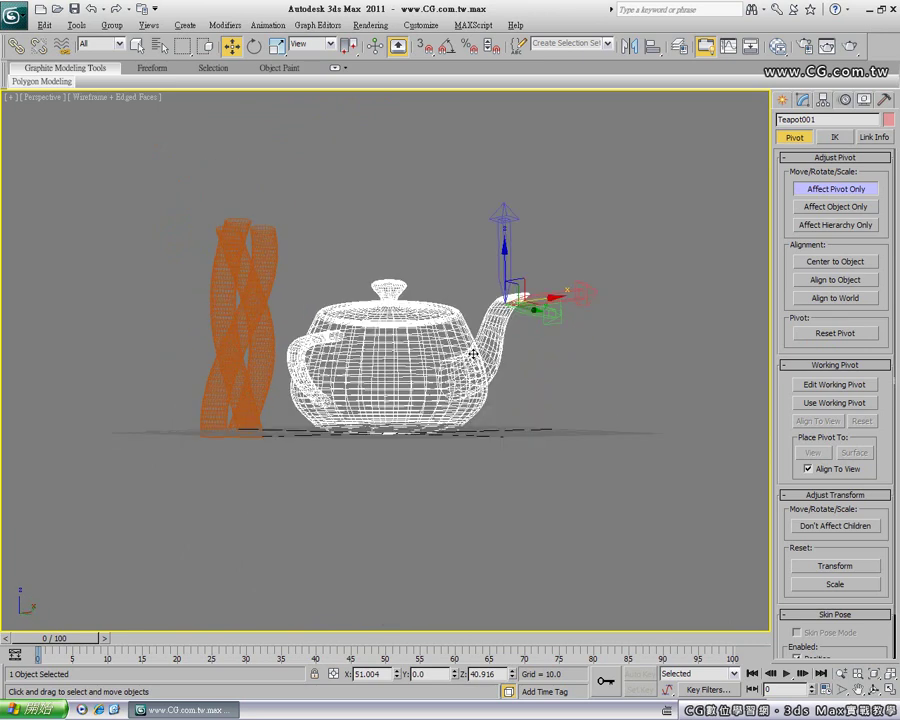
mouse_move(473, 354)
middle_mouse_down("alt")
mouse_move(442, 440)
mouse_move(492, 380)
middle_mouse_up("alt")
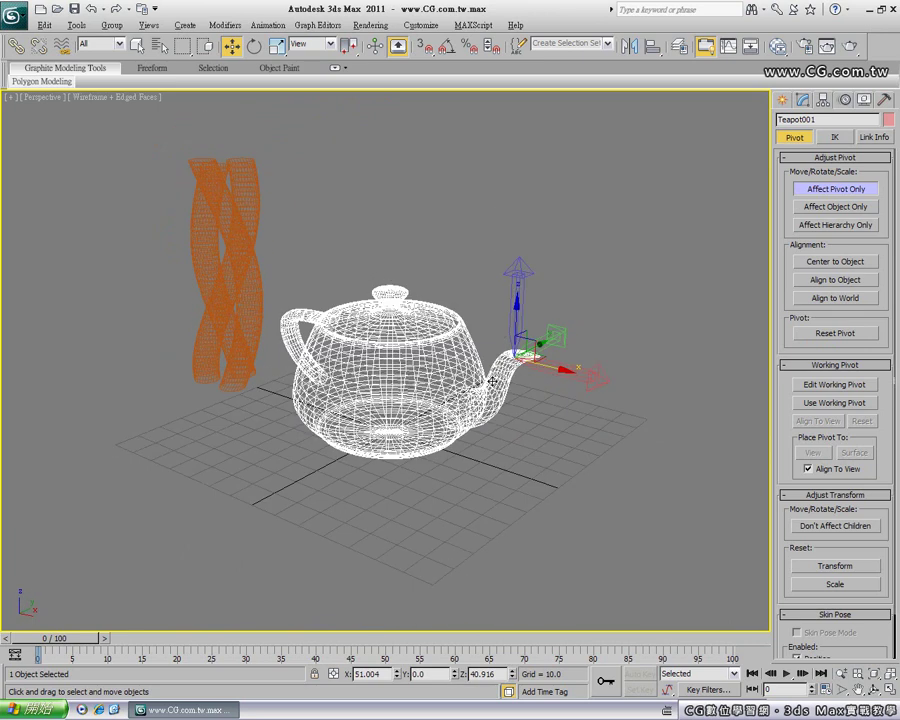
Step: Turn off Affect Pivot Only, spin the teapot around its spout pivot, then cancel
left_click(866, 190)
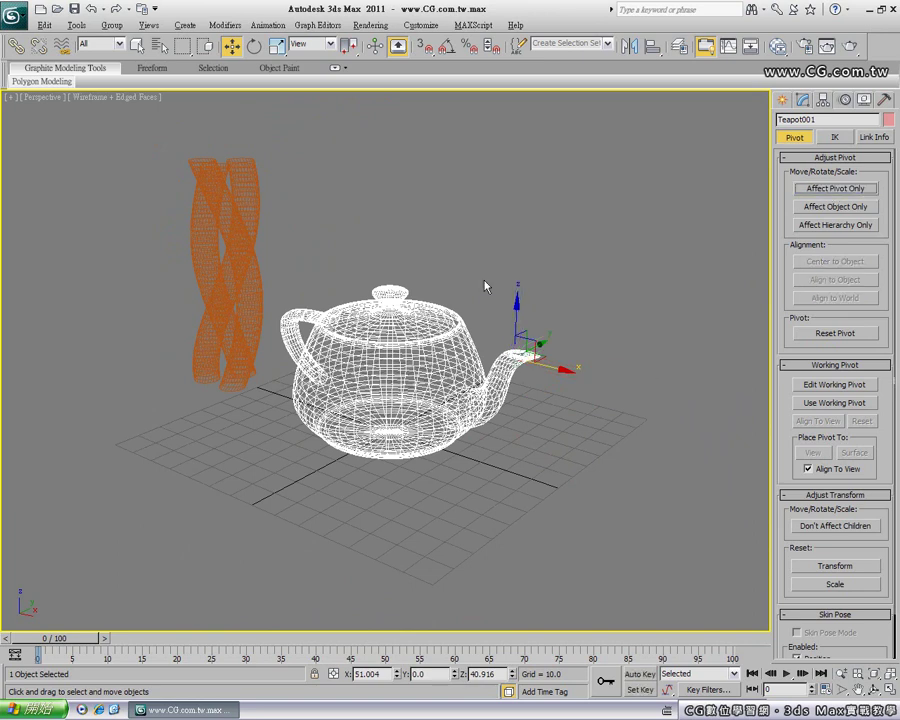
left_click(257, 55)
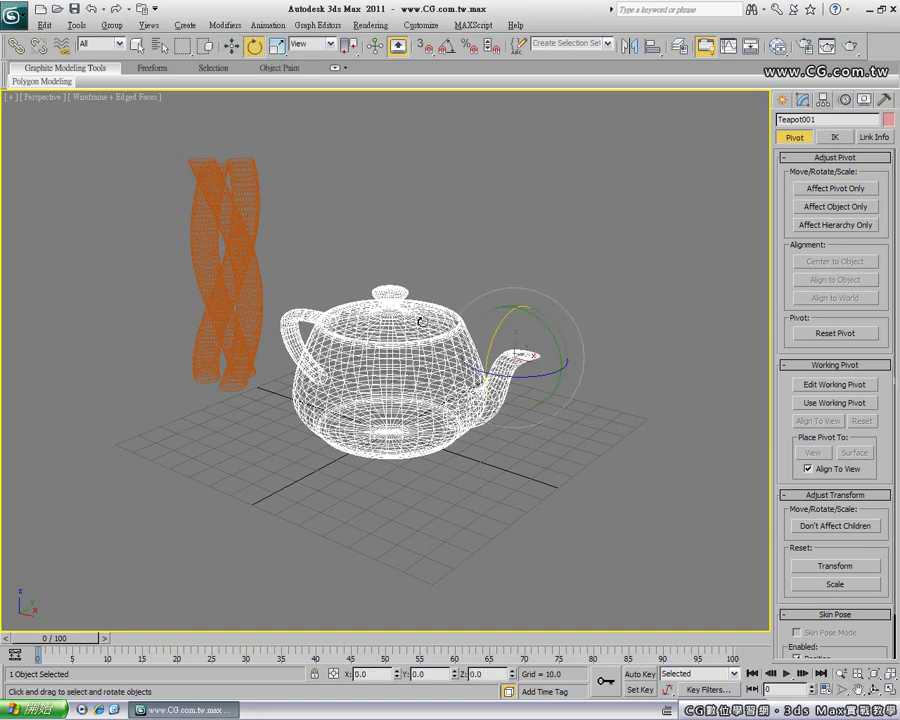
middle_click_drag(416, 316, 508, 388, "alt")
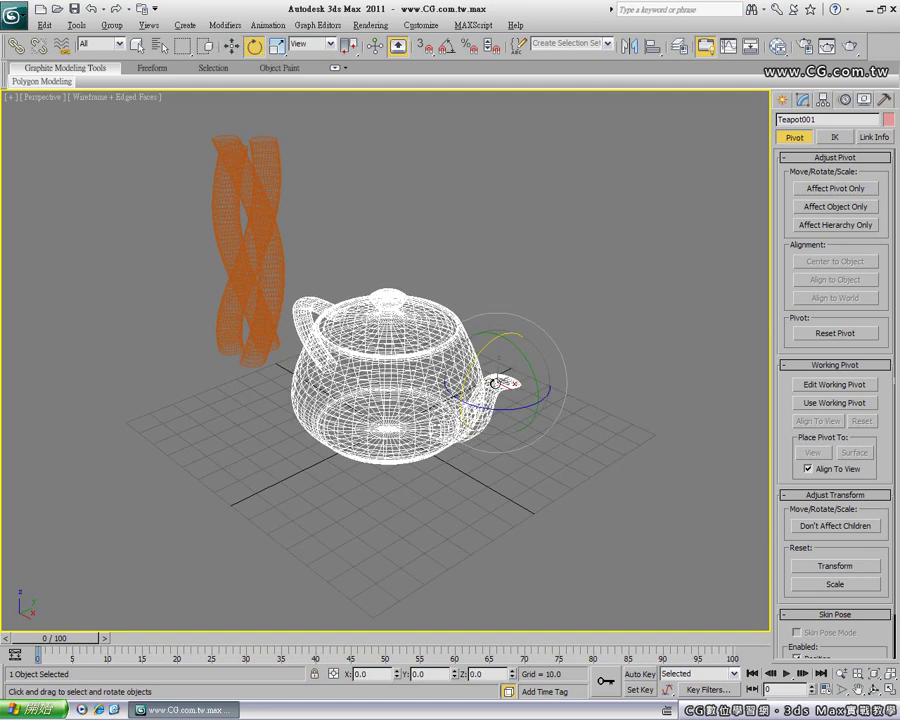
mouse_move(500, 408)
left_mouse_down()
mouse_move(529, 407)
mouse_move(305, 408)
mouse_move(655, 394)
mouse_move(517, 413)
mouse_move(440, 400)
mouse_move(530, 405)
mouse_move(599, 395)
left_mouse_up()
right_click(599, 395)
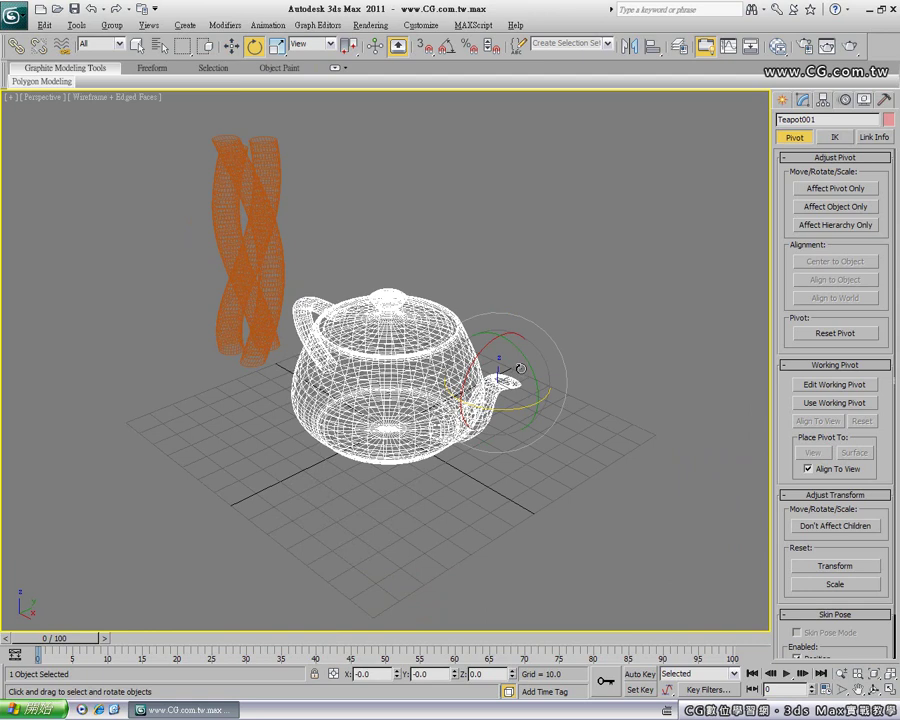
Step: Tip the teapot over around its spout pivot, then cancel to restore it upright
mouse_move(524, 361)
left_mouse_down()
mouse_move(520, 330)
mouse_move(552, 458)
mouse_move(495, 305)
mouse_move(538, 402)
mouse_move(490, 197)
mouse_move(543, 423)
left_mouse_up()
right_click(543, 423)
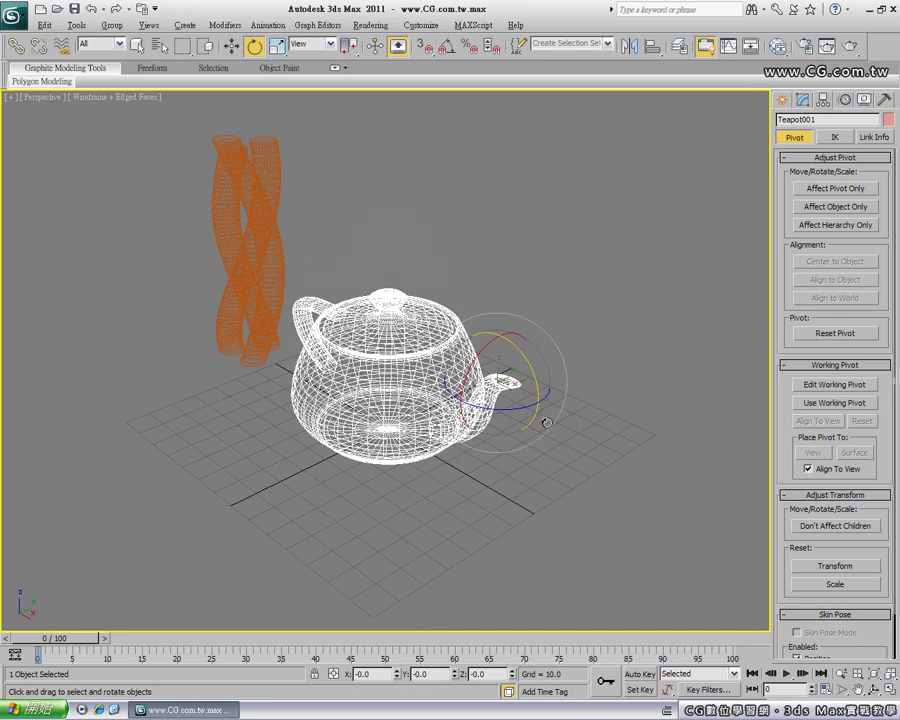
middle_click_drag(358, 404, 305, 381, "alt")
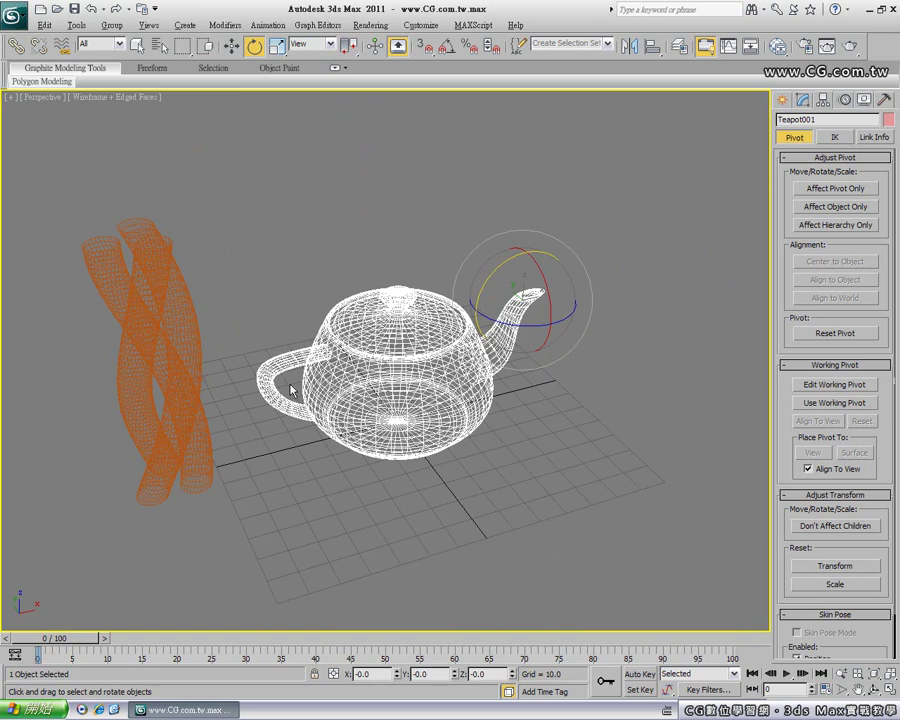
middle_click_drag(405, 418, 423, 412, "alt")
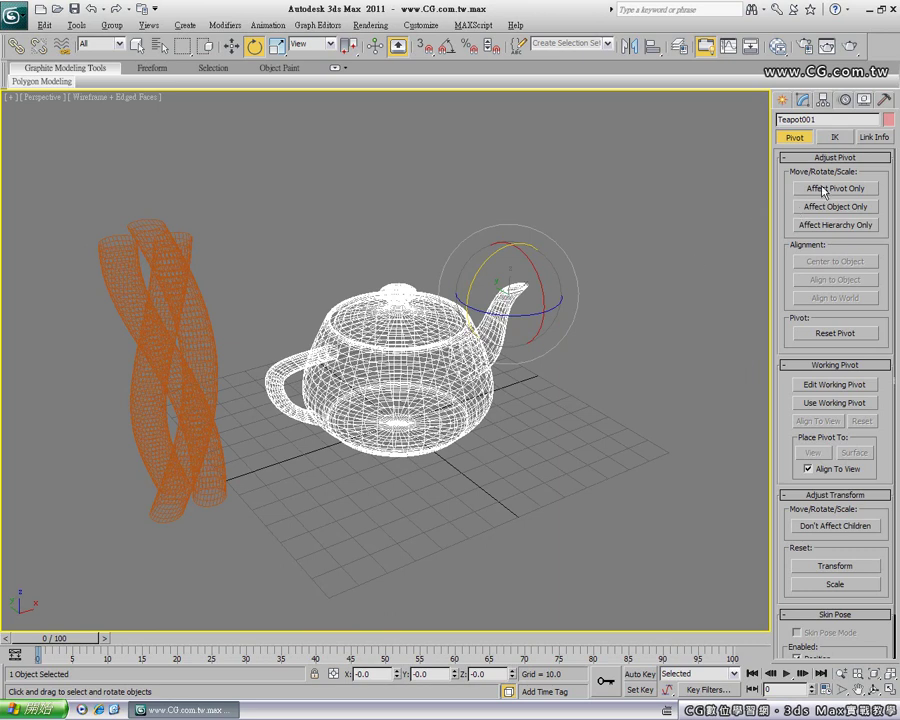
Step: Reset the teapot's pivot to its base, shade the viewport Smooth + Highlights, and deselect
left_click(824, 336)
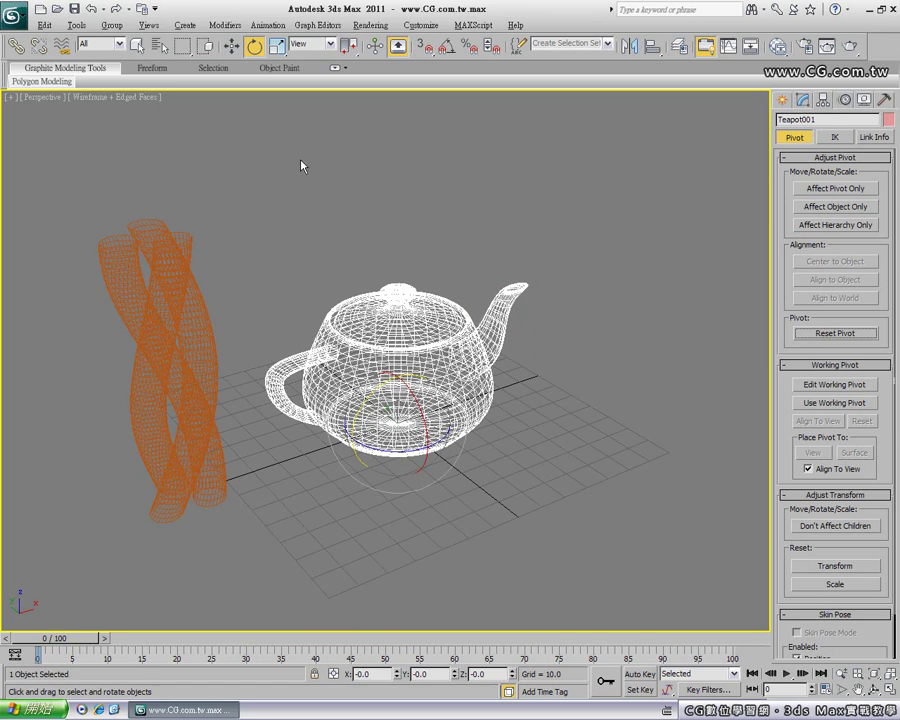
left_click(231, 46)
key("F3")
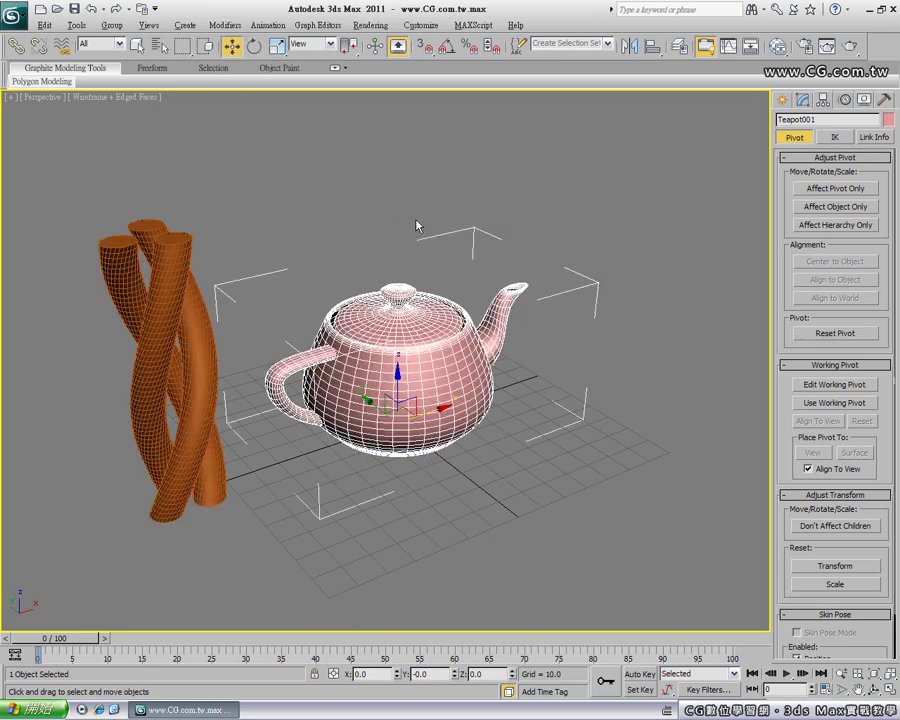
mouse_move(450, 458)
middle_mouse_down("alt")
mouse_move(386, 390)
mouse_move(352, 400)
mouse_move(298, 367)
middle_mouse_up("alt")
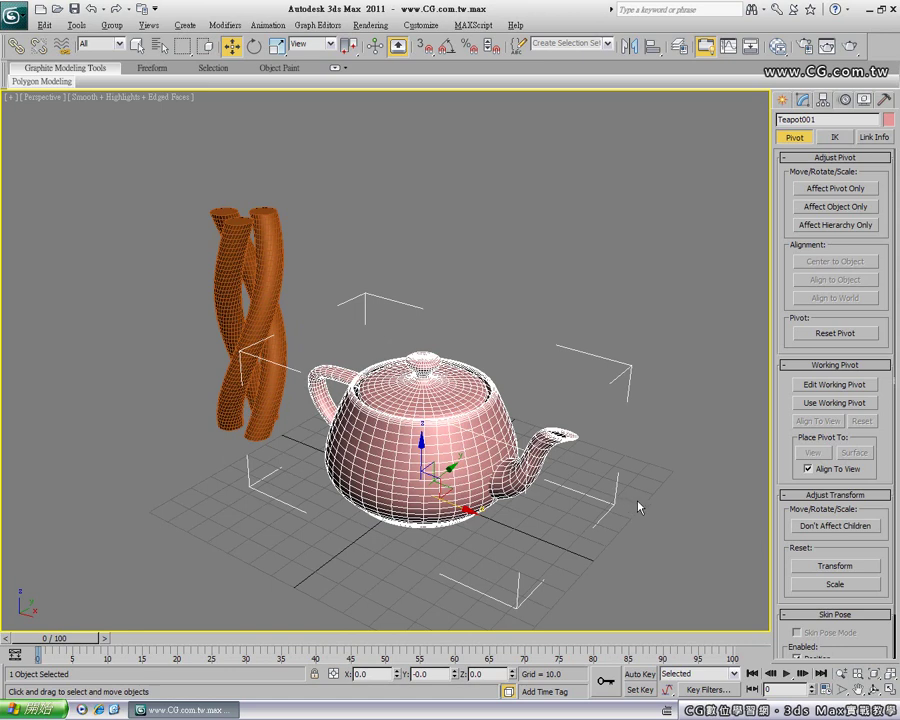
left_click(678, 546)
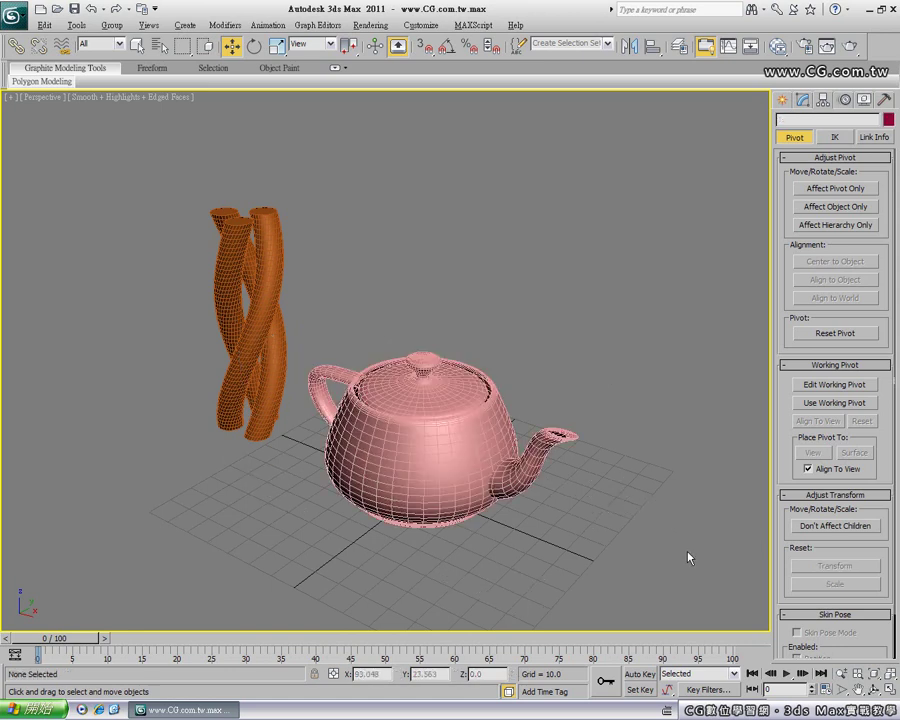
middle_click_drag(688, 557, 649, 515)
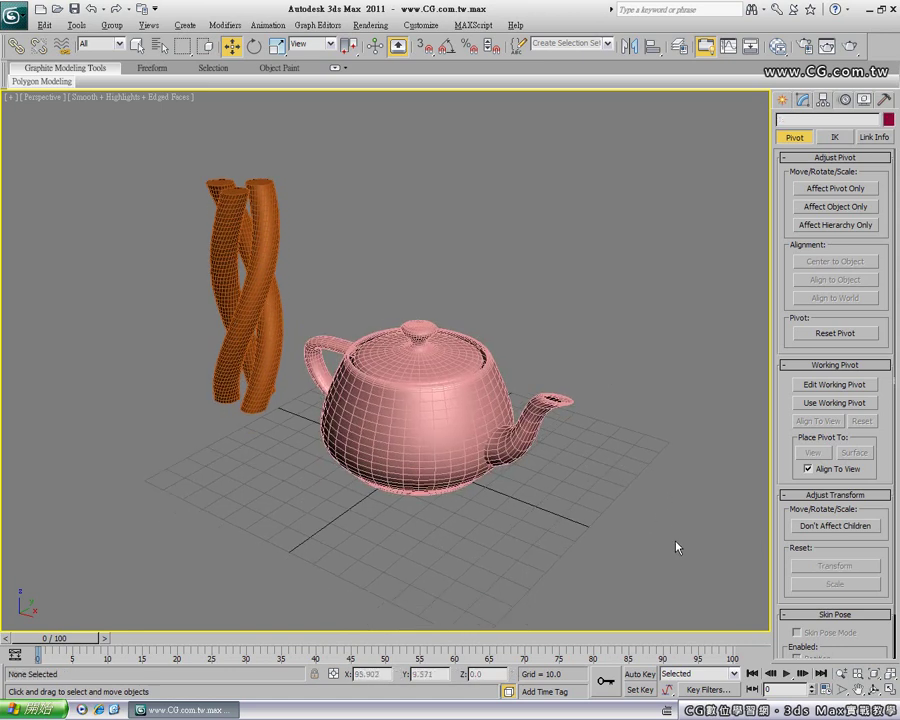